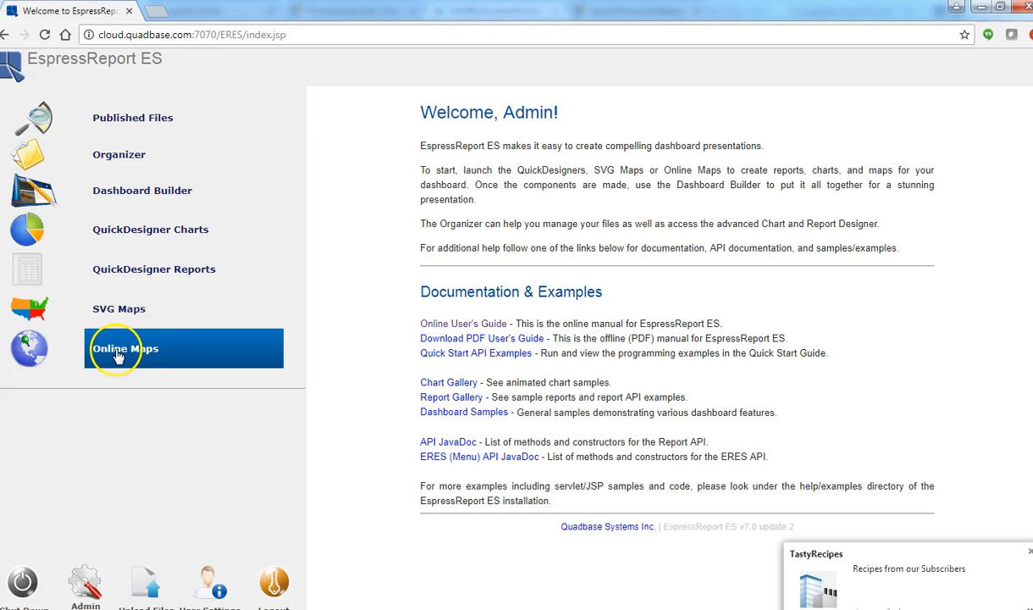
Start a new online map using the SalesByCity query from Demo_Online_Maps as its data source, previewing the query's data sheet.
left_click(103, 352)
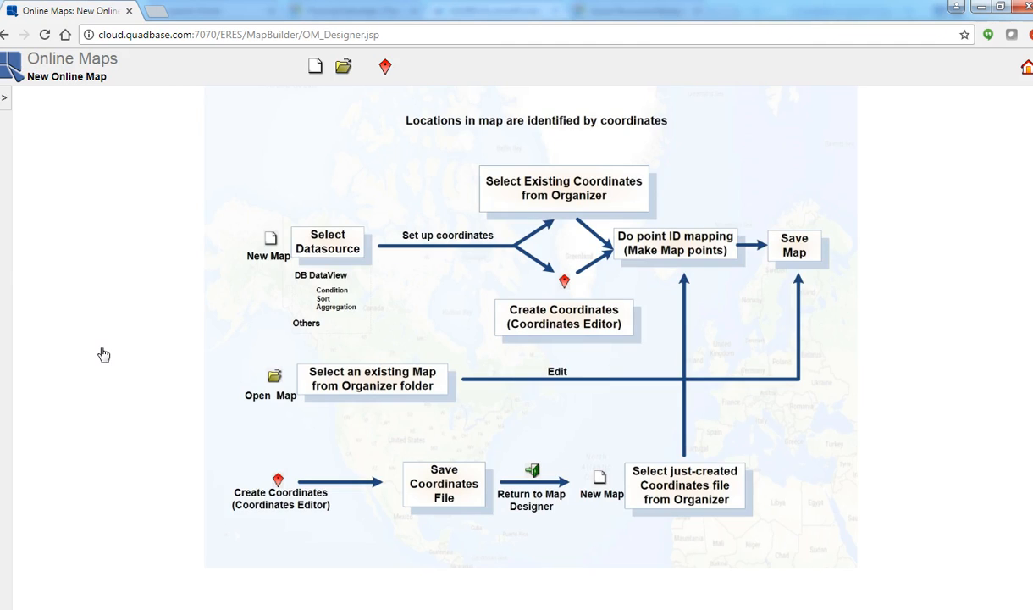
left_click(315, 67)
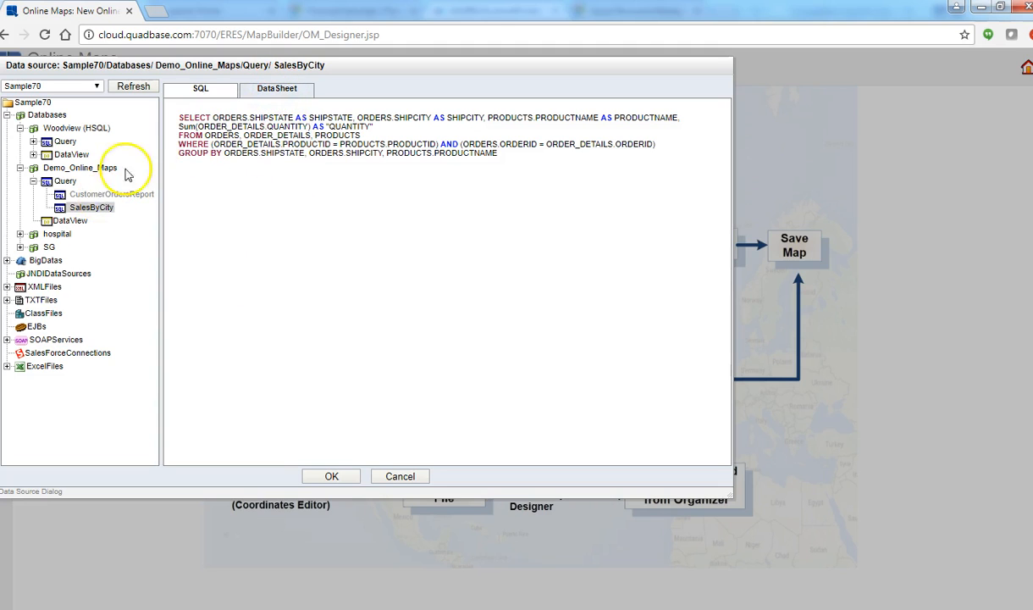
left_click(267, 96)
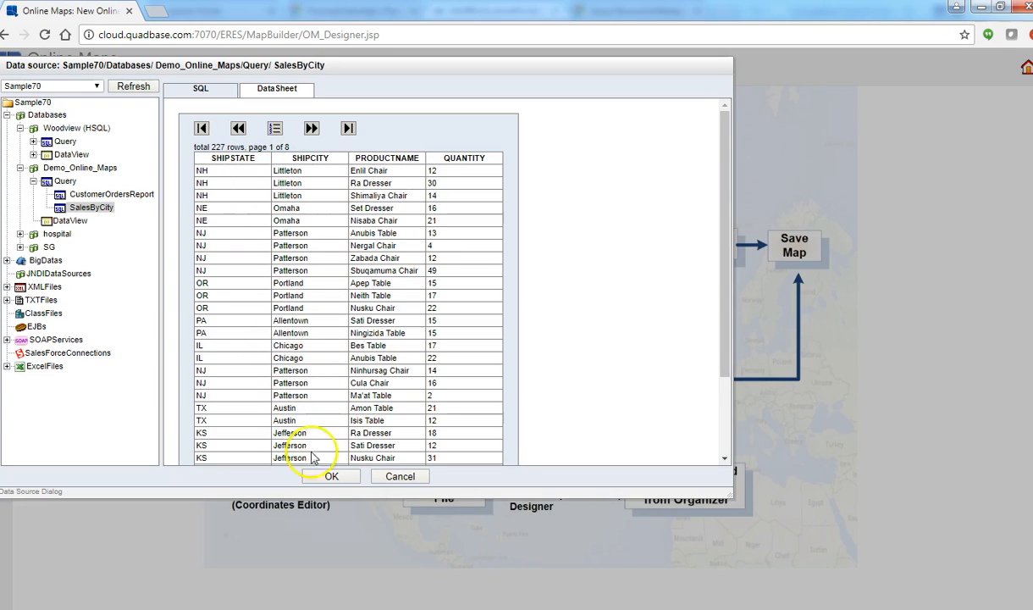
left_click(332, 476)
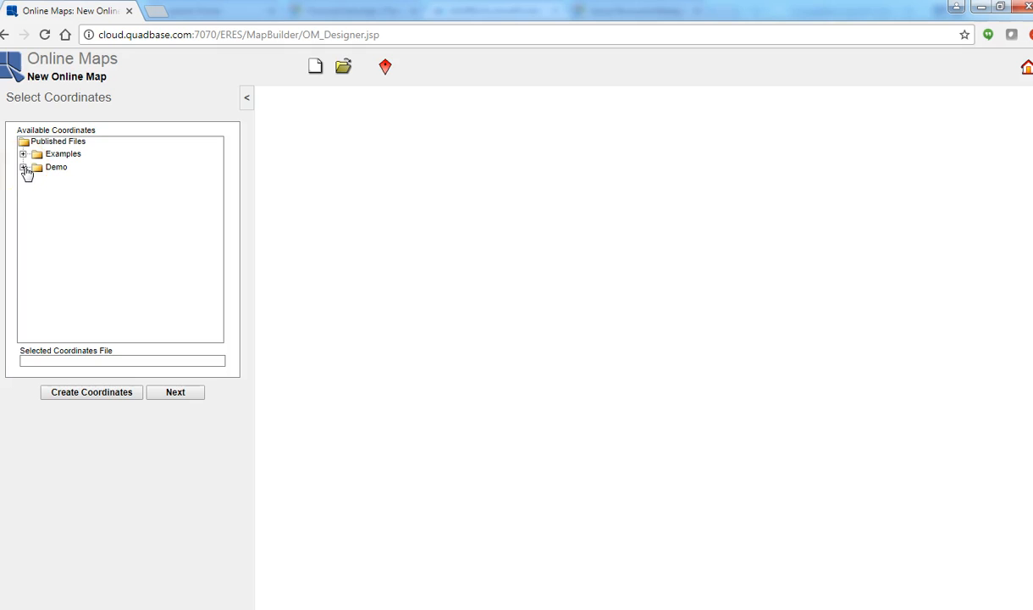
Use the Coordinages_Jul19_16 coordinates file from the Demo folder and apply the mapping of CITY to SHIPCITY and STATE to SHIPSTATE.
left_click(24, 167)
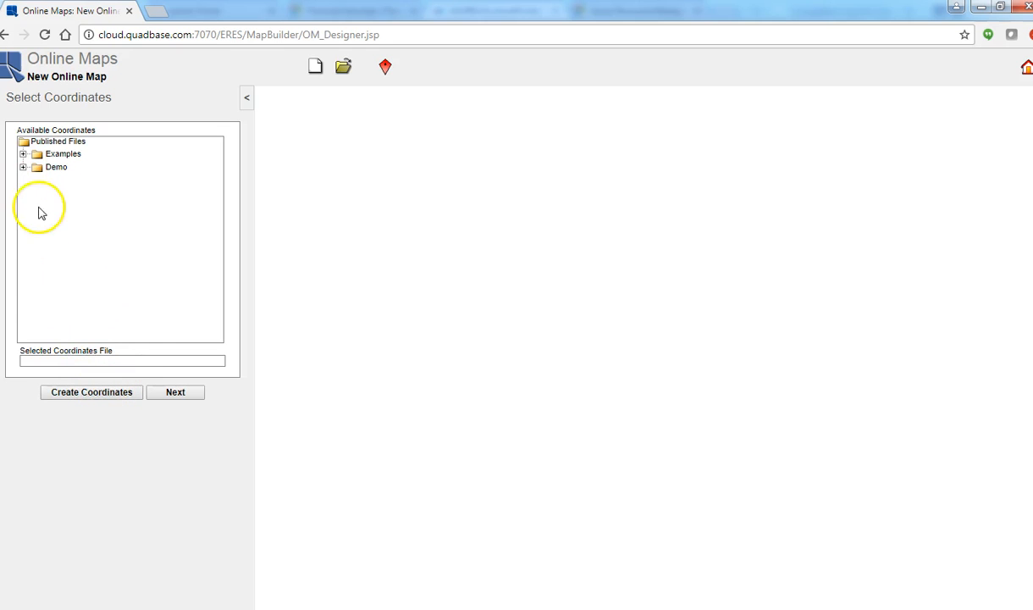
left_click(23, 167)
left_click(71, 184)
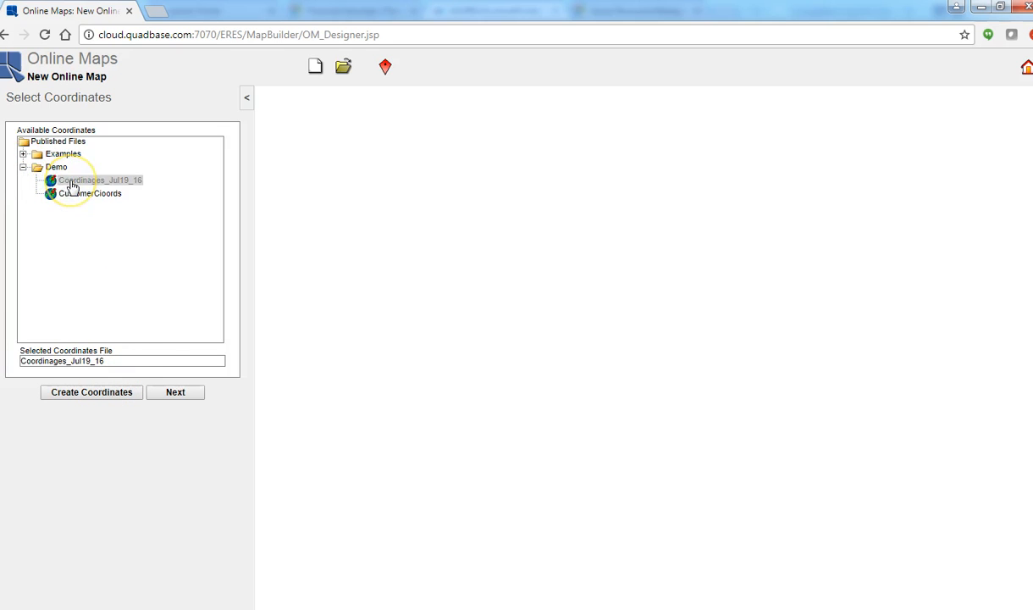
left_click(175, 394)
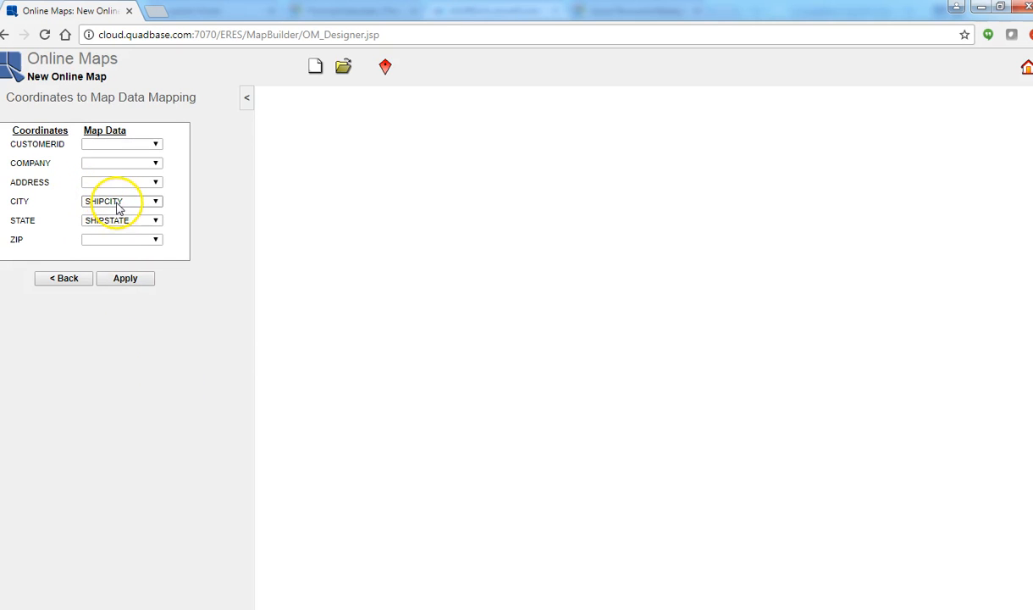
left_click(126, 280)
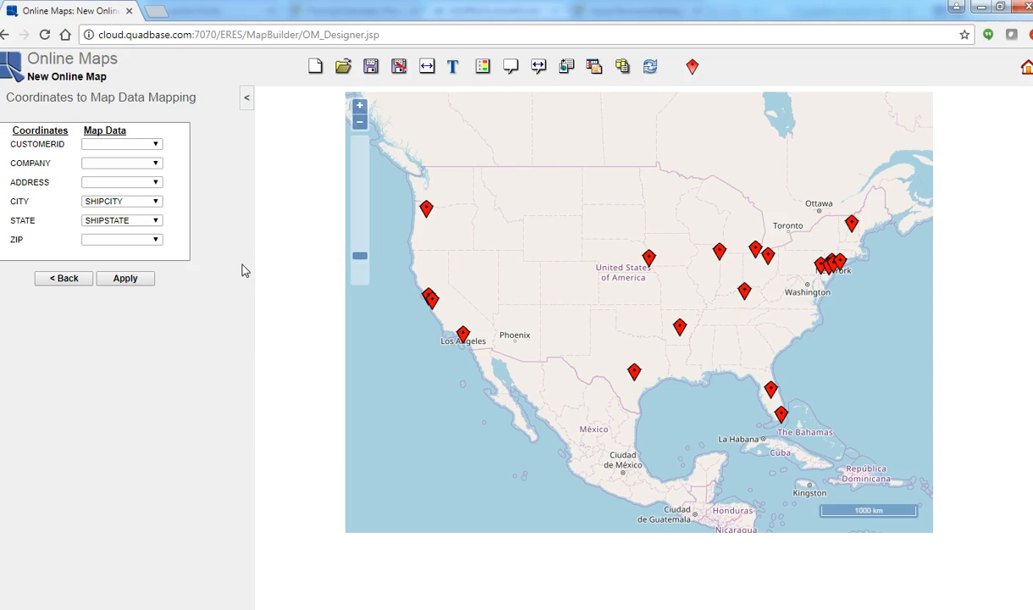
Enable a transition heatmap on the QUANTITY column with Sum aggregation and the red-to-green color scale, and apply it to the markers.
left_click(483, 75)
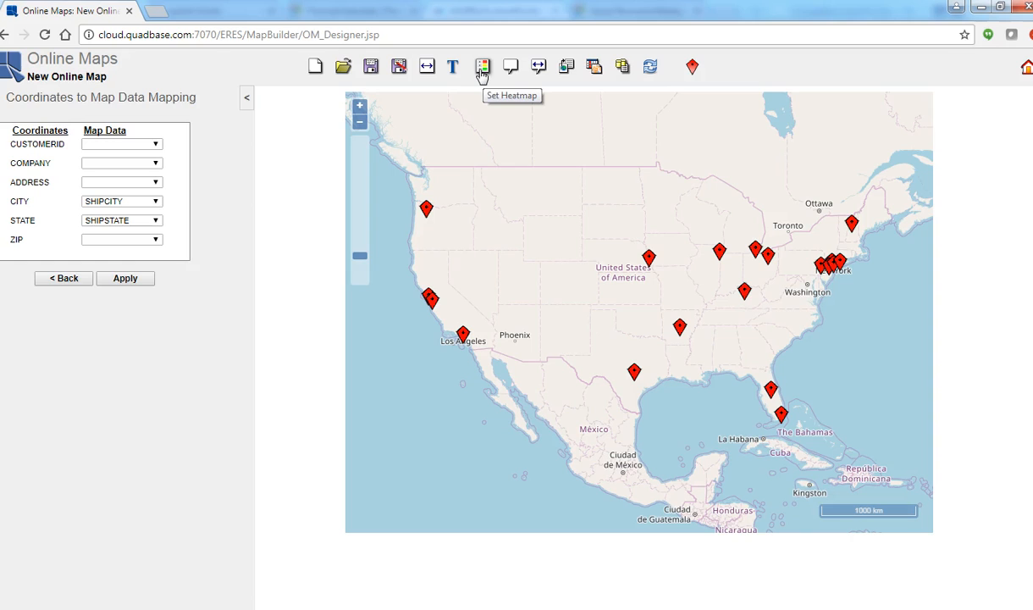
left_click(481, 71)
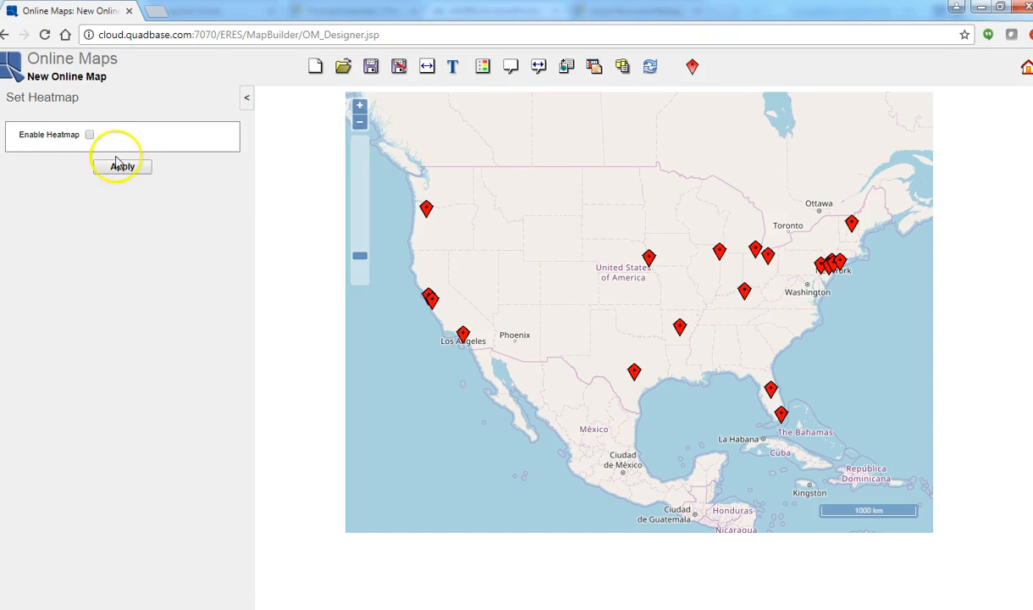
left_click(90, 135)
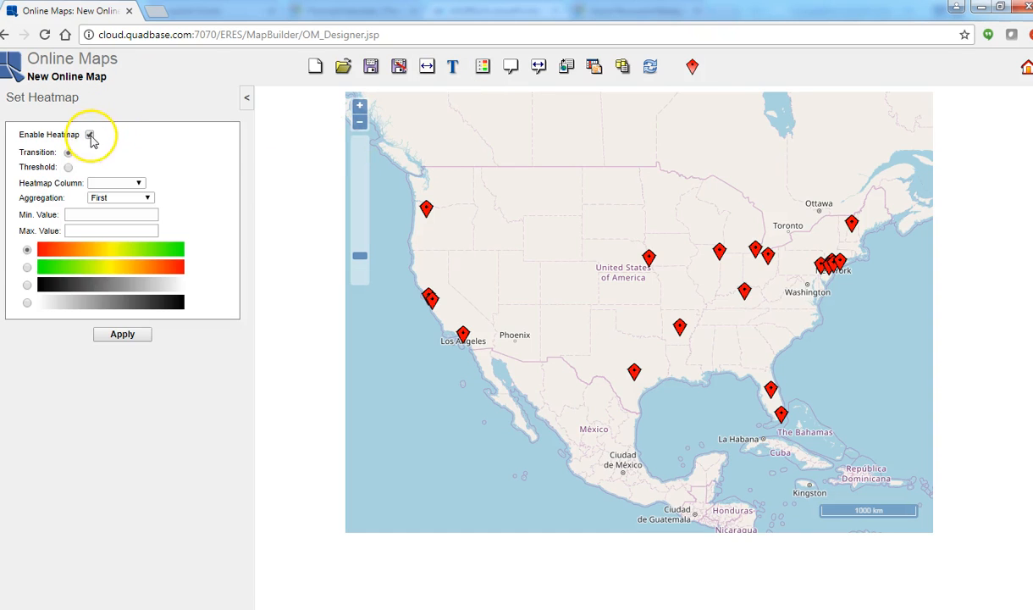
left_click(119, 184)
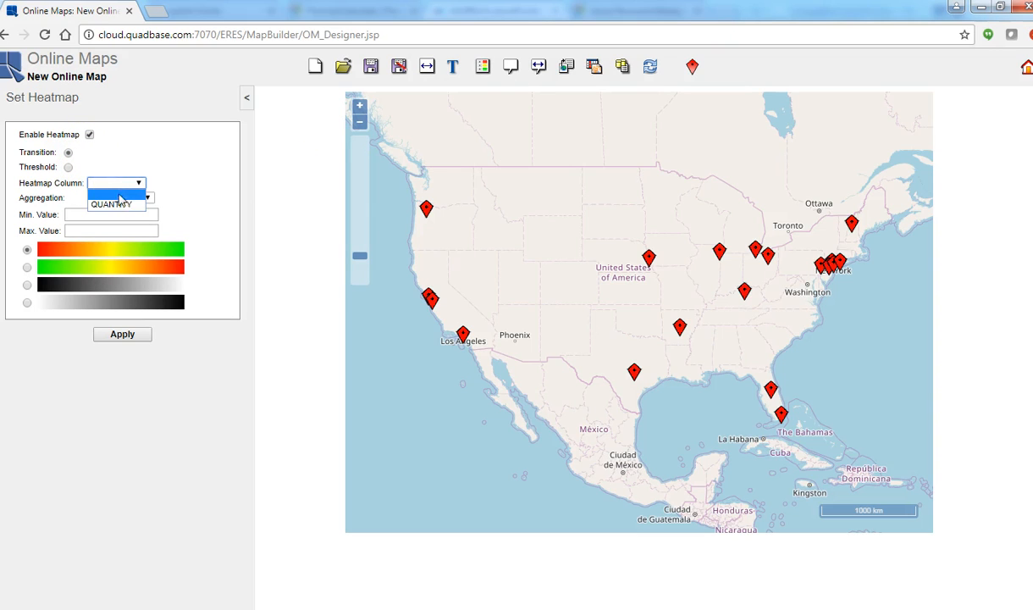
left_click(118, 205)
left_click(134, 201)
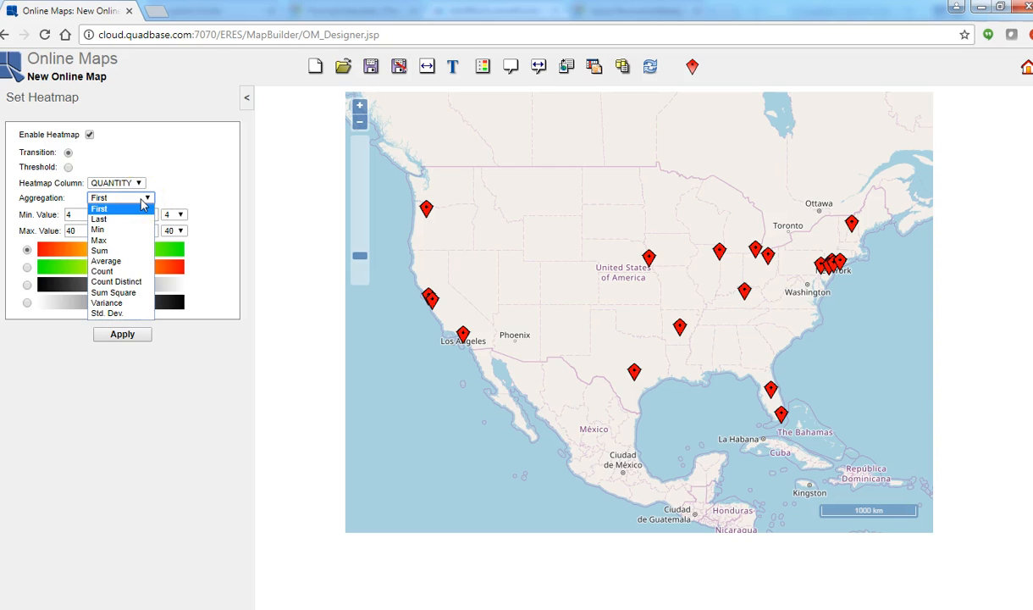
left_click(120, 252)
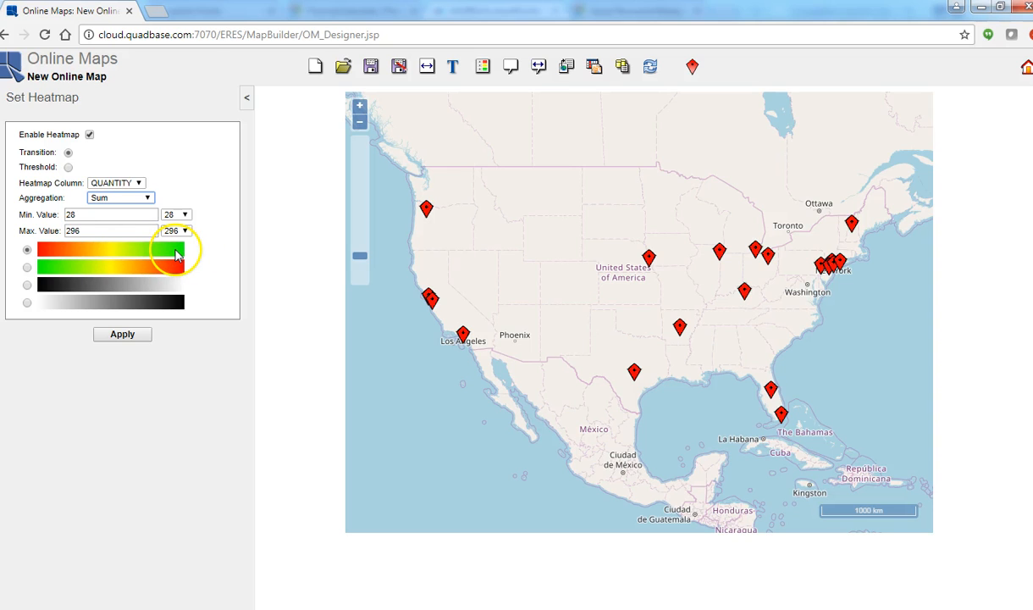
left_click(123, 335)
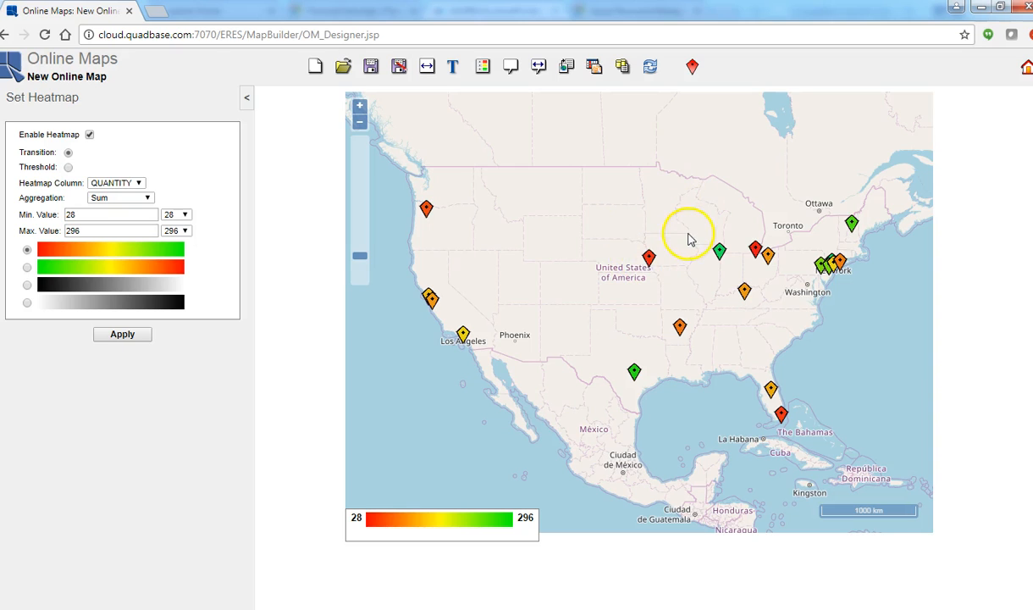
Add the existing SalesInCity chart from the Demo folder as the marker tooltip and check it on the Omaha and Little Rock markers.
left_click(509, 76)
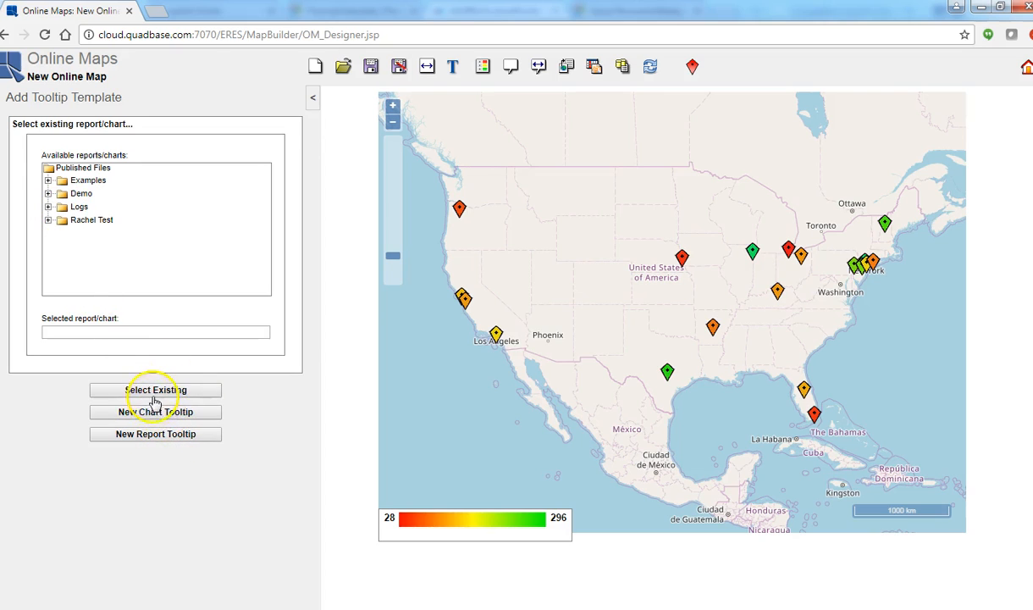
left_click(49, 193)
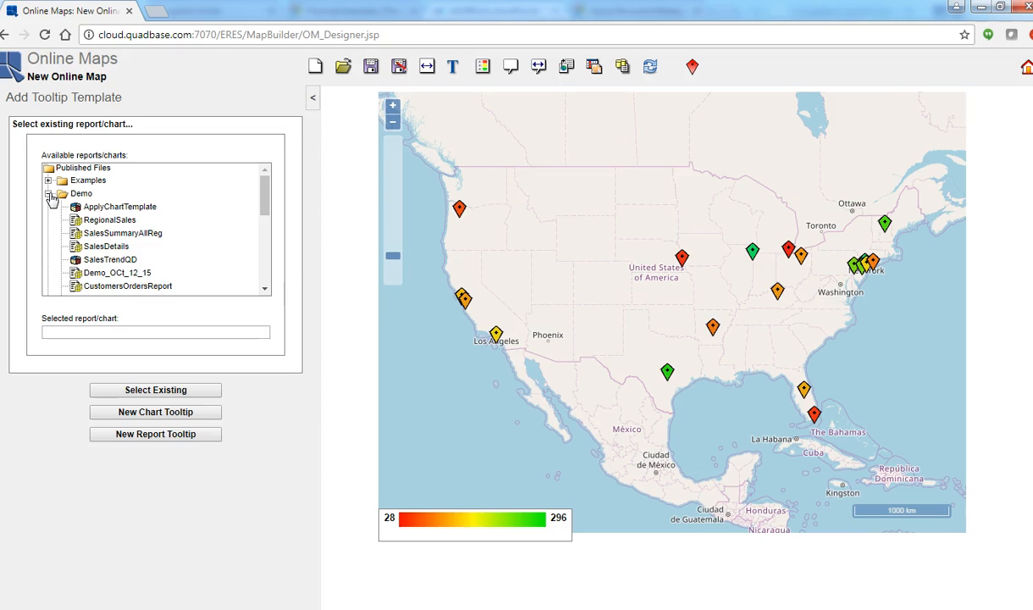
left_click_drag(264, 205, 264, 230)
left_click(108, 223)
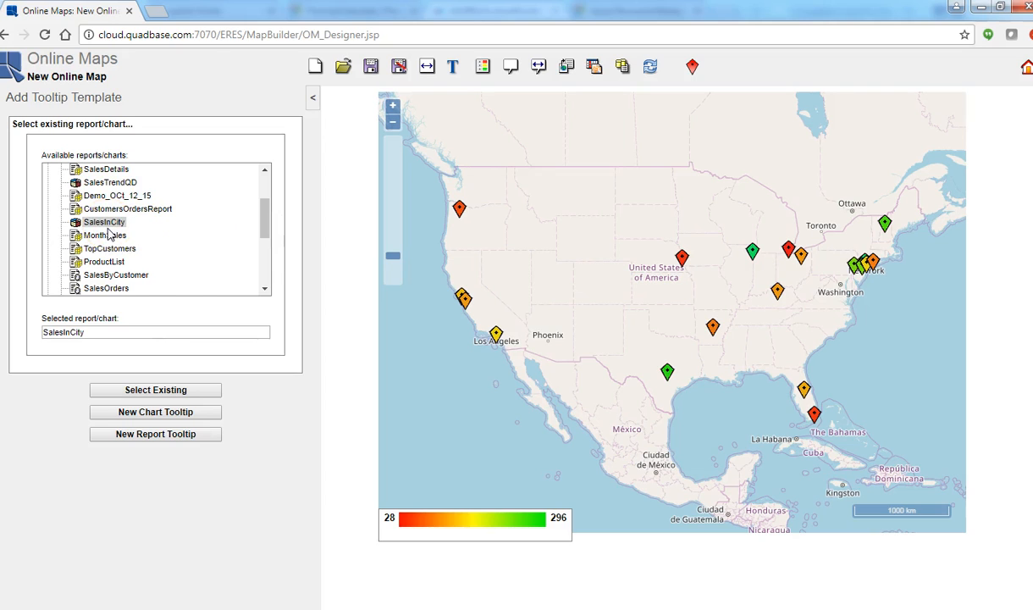
left_click(133, 397)
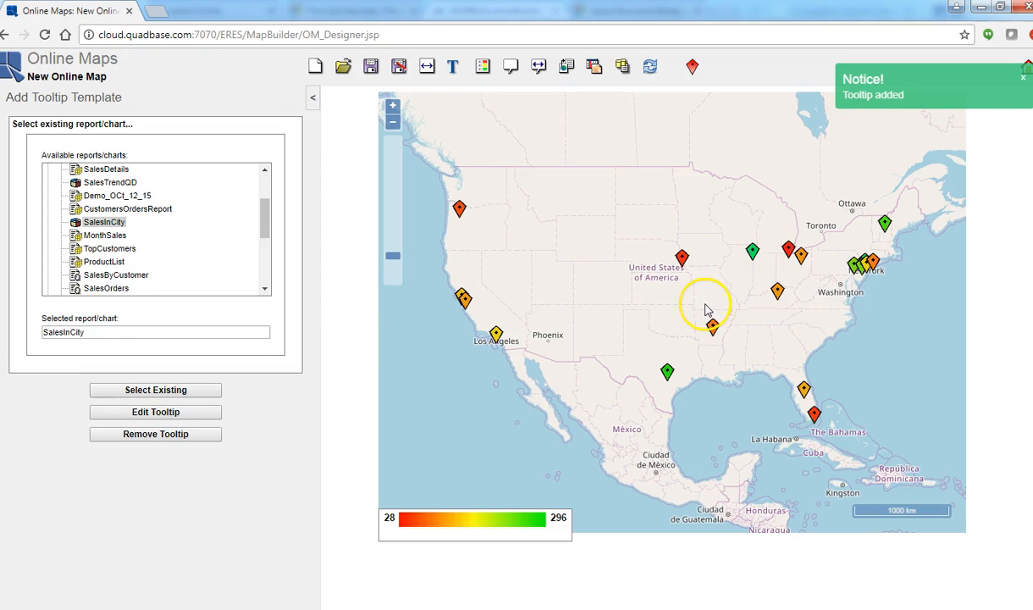
left_click(681, 258)
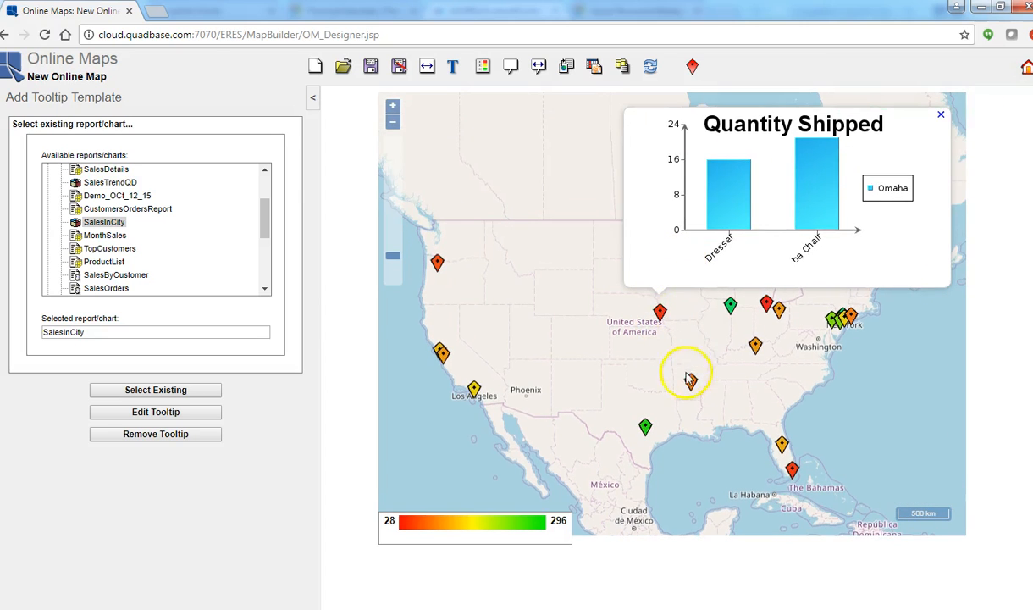
left_click(690, 379)
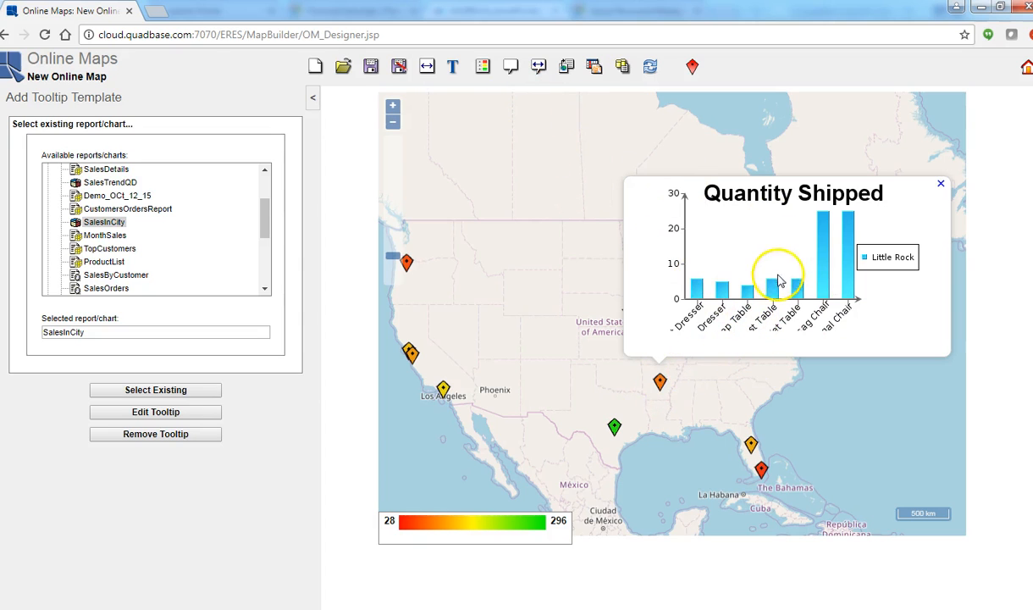
Set the tooltip height to 400 pixels and check the resized chart on the Austin, Los Angeles and Littleton markers.
left_click(539, 75)
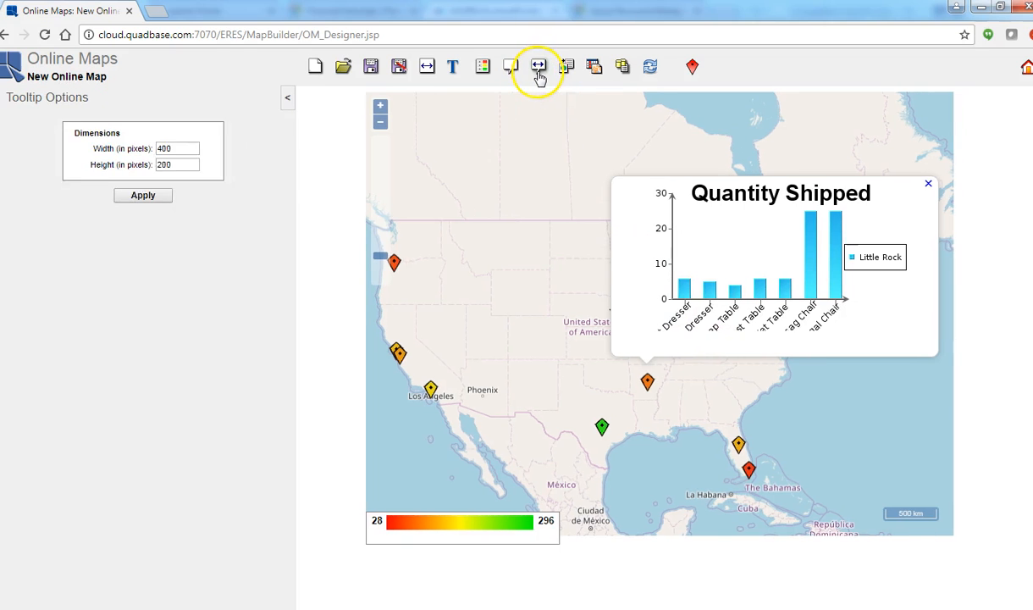
double_click(144, 165)
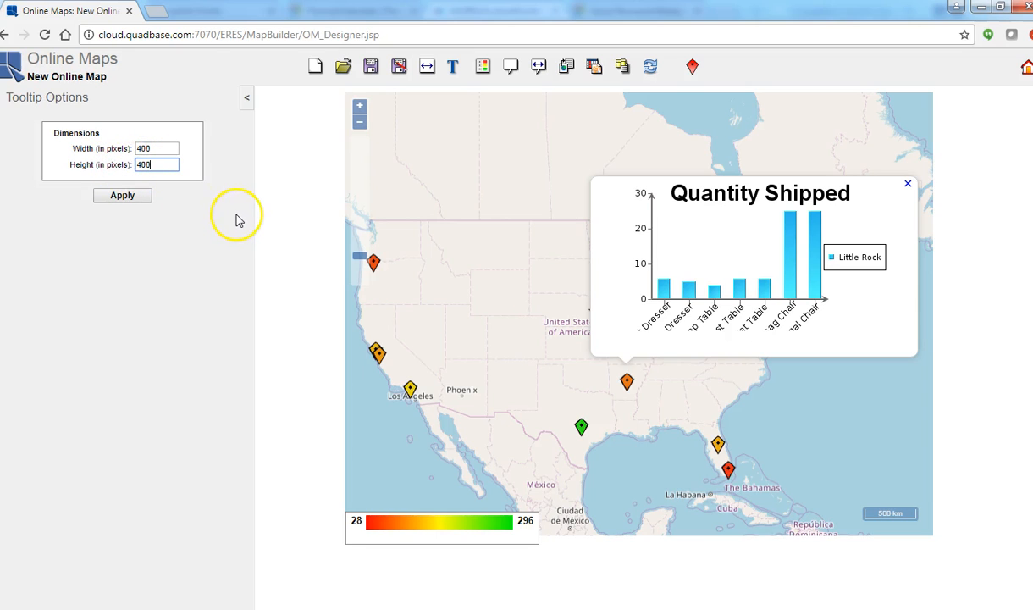
left_click(139, 200)
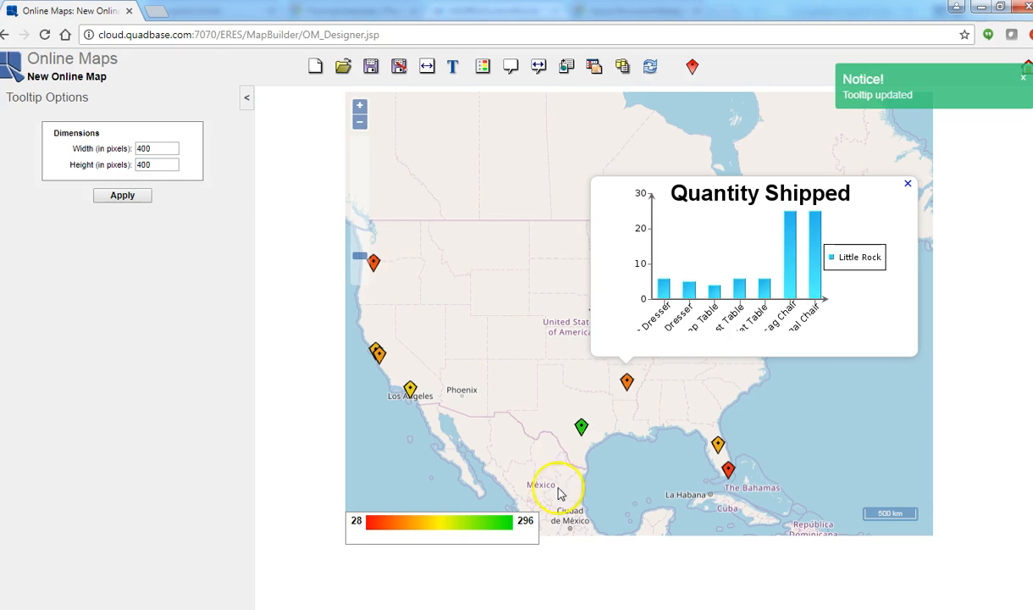
left_click(583, 427)
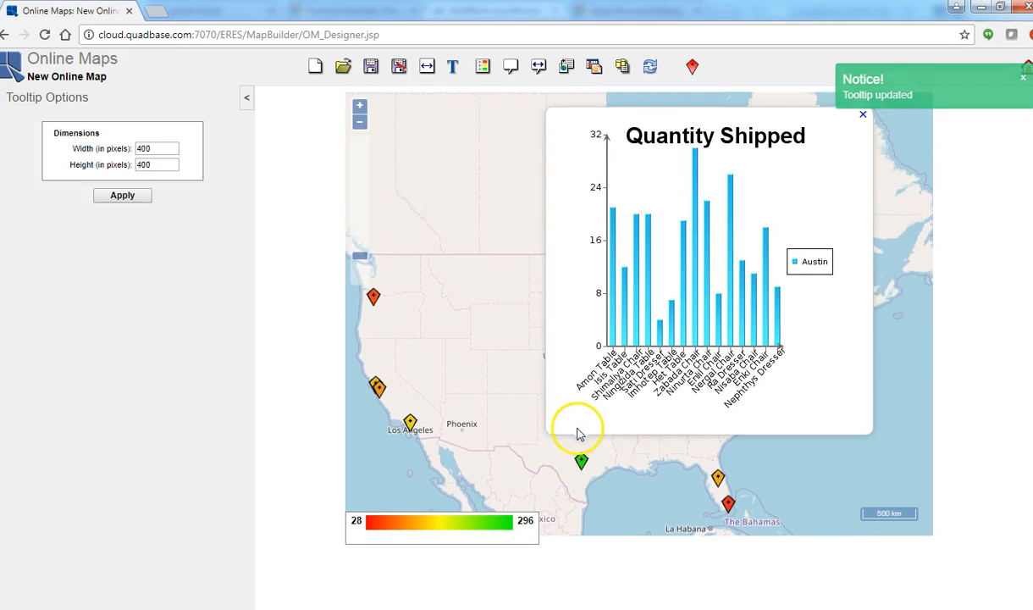
left_click(410, 425)
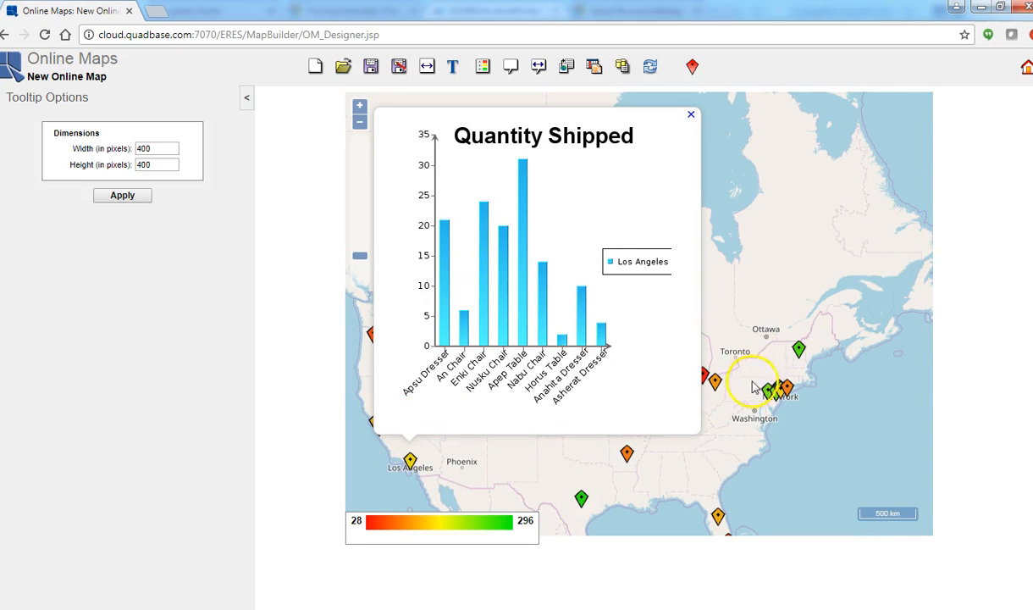
left_click(796, 360)
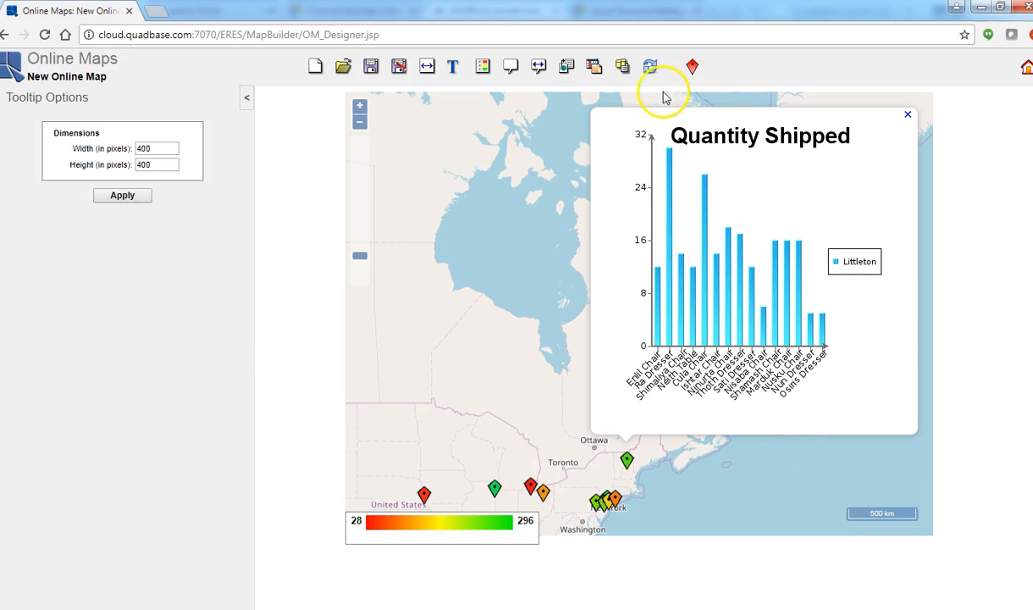
Enable drilldown for the map and select the CustomersOrdersReport template from the Demo folder.
left_click(566, 68)
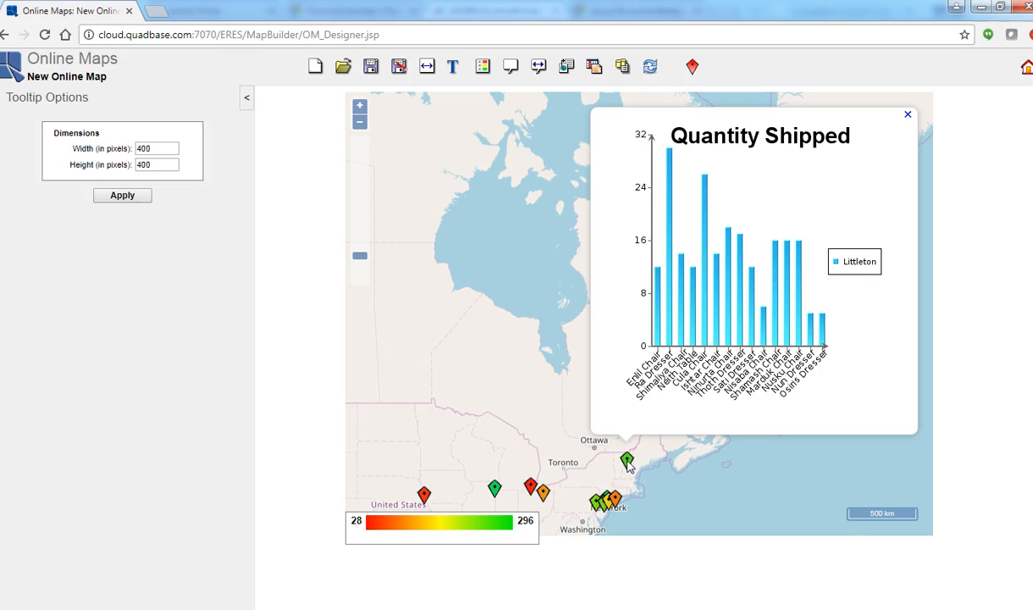
left_click(567, 67)
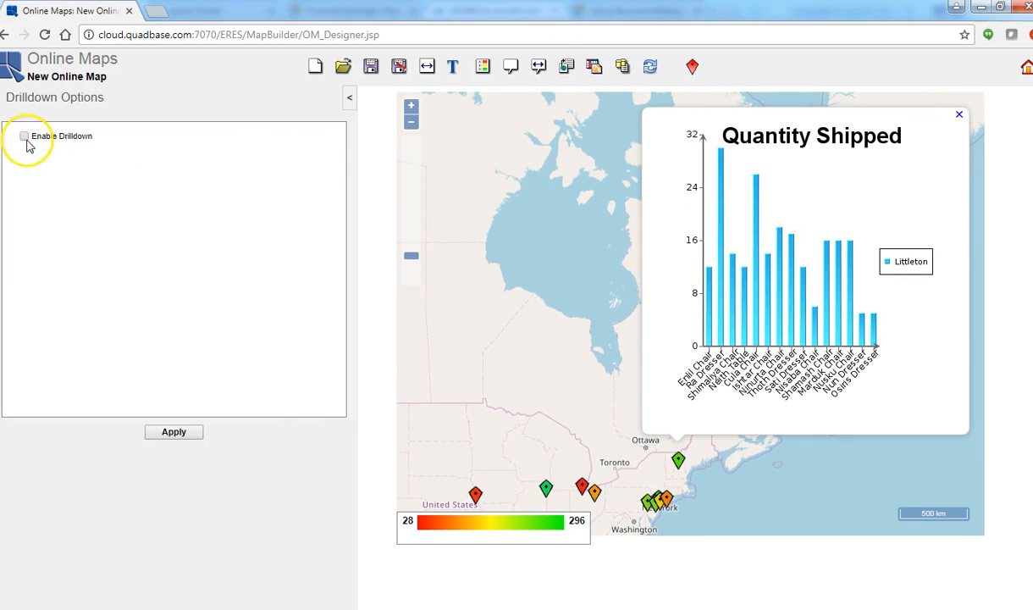
left_click(25, 137)
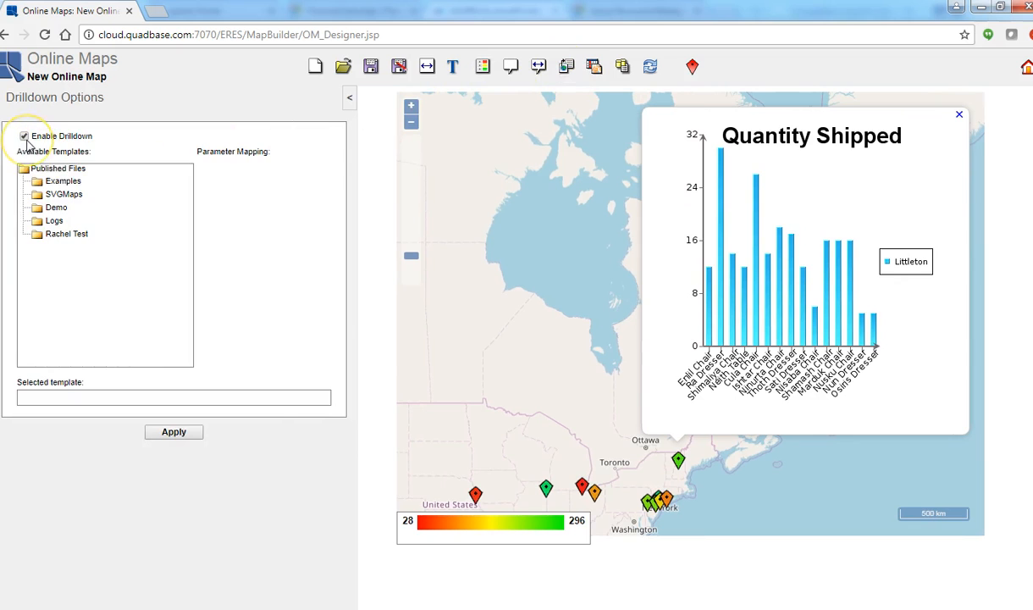
left_click(50, 209)
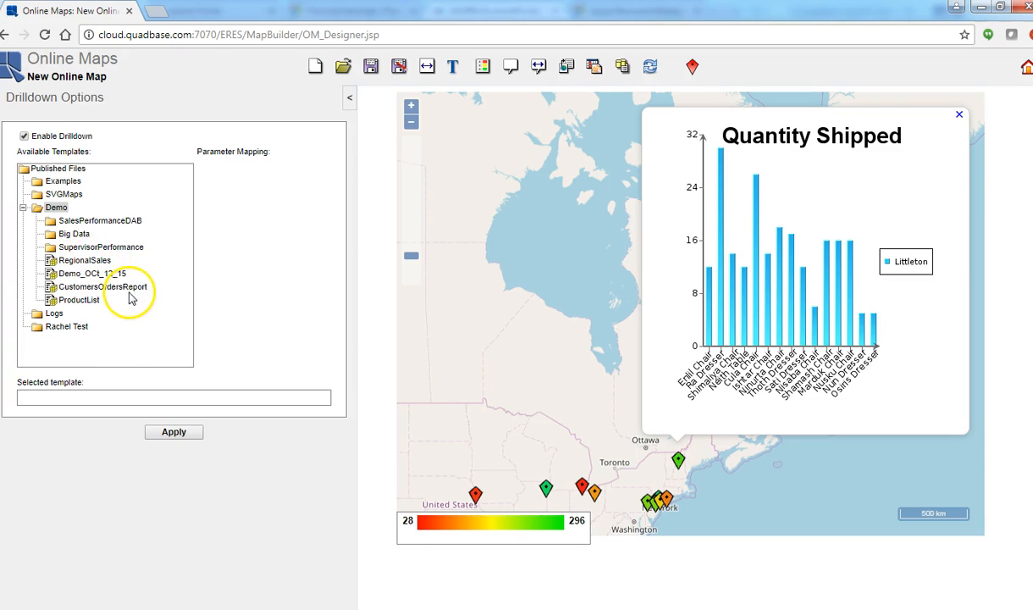
left_click(127, 288)
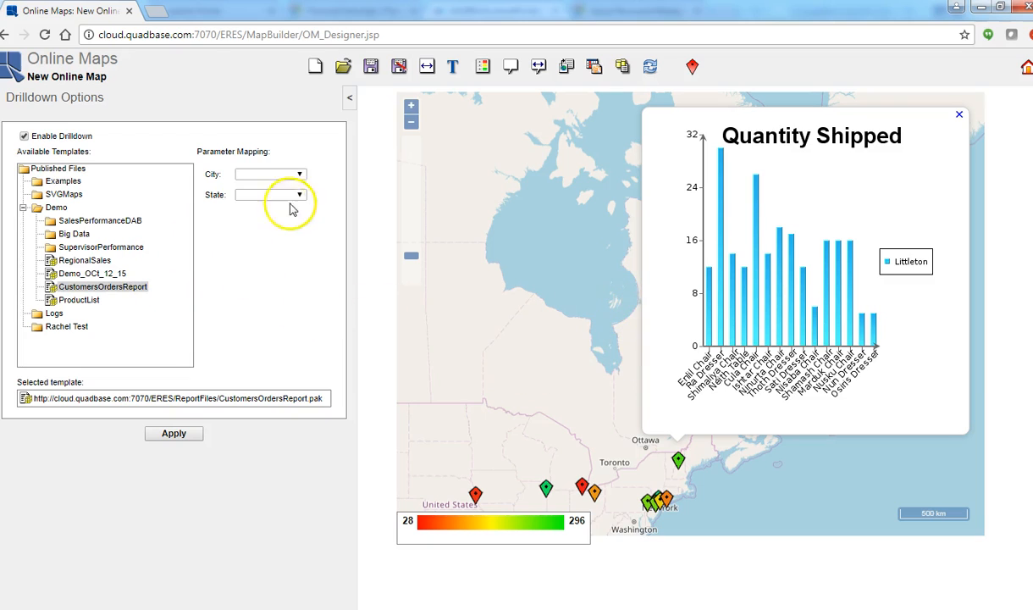
Map the drilldown's City parameter to CITY and its State parameter to STATE, and apply the drilldown options.
left_click(299, 173)
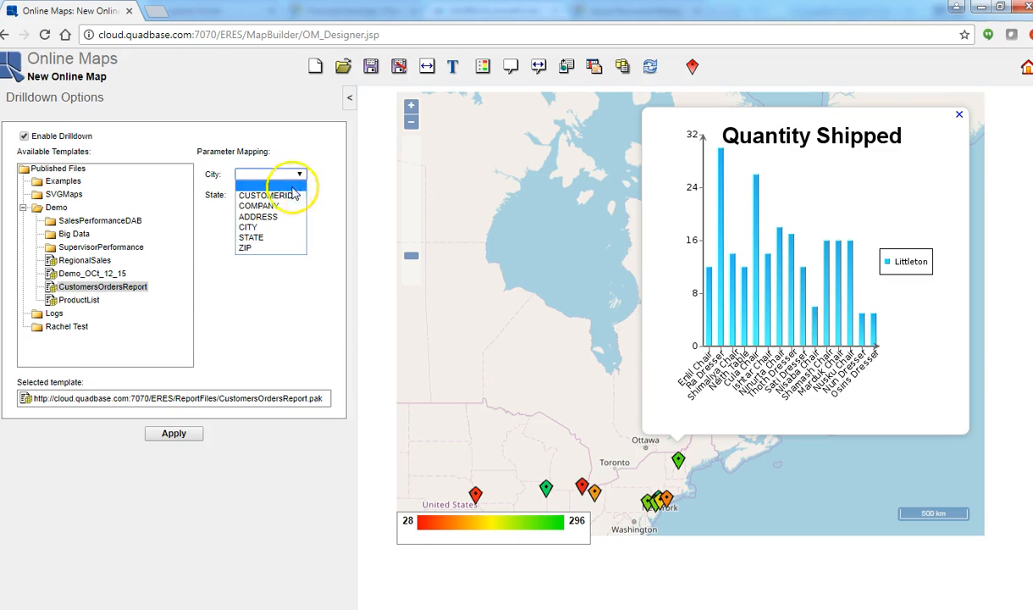
left_click(277, 227)
left_click(292, 196)
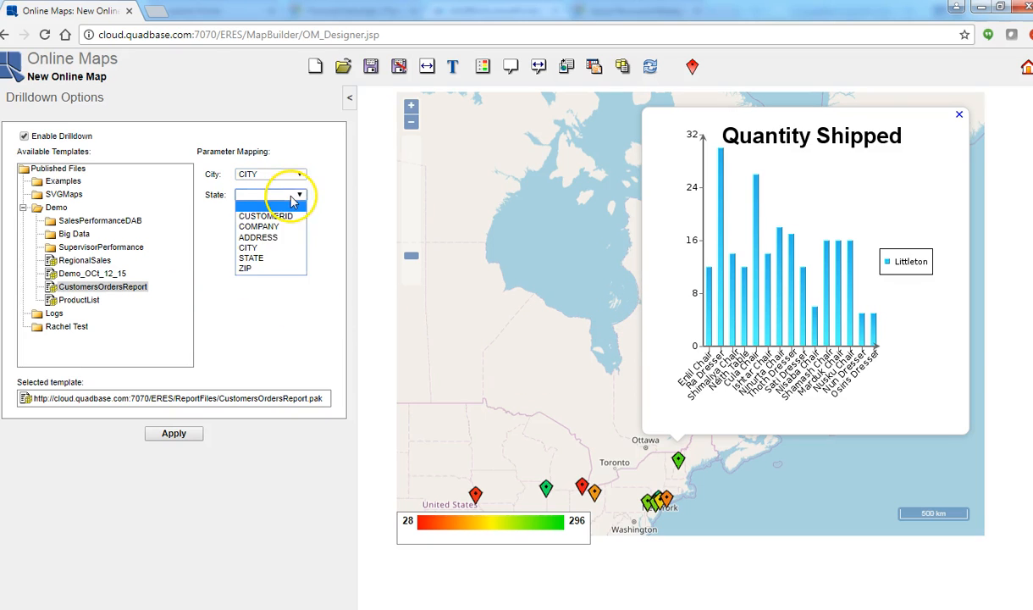
left_click(273, 258)
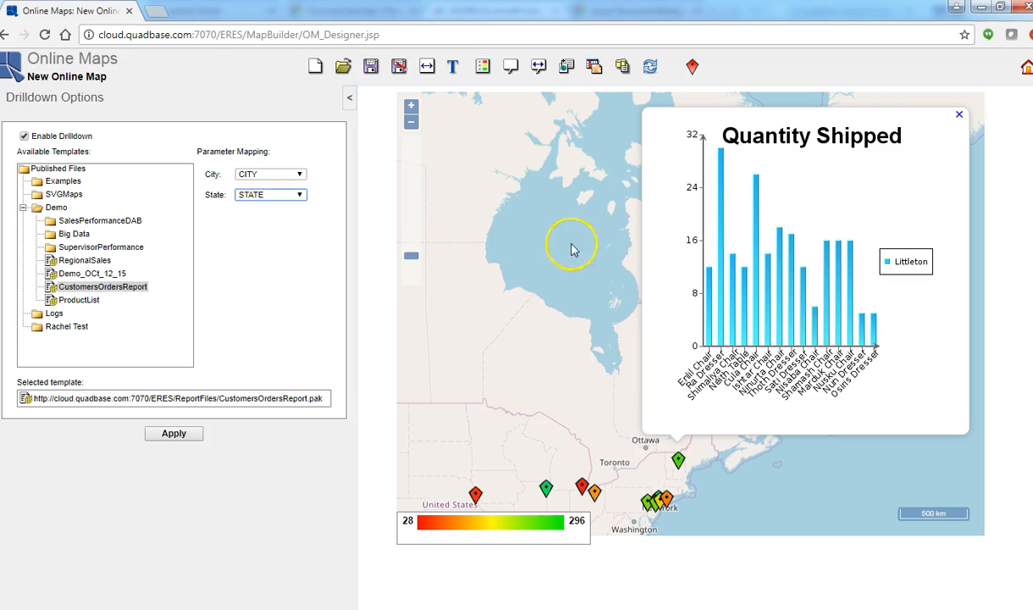
left_click(175, 436)
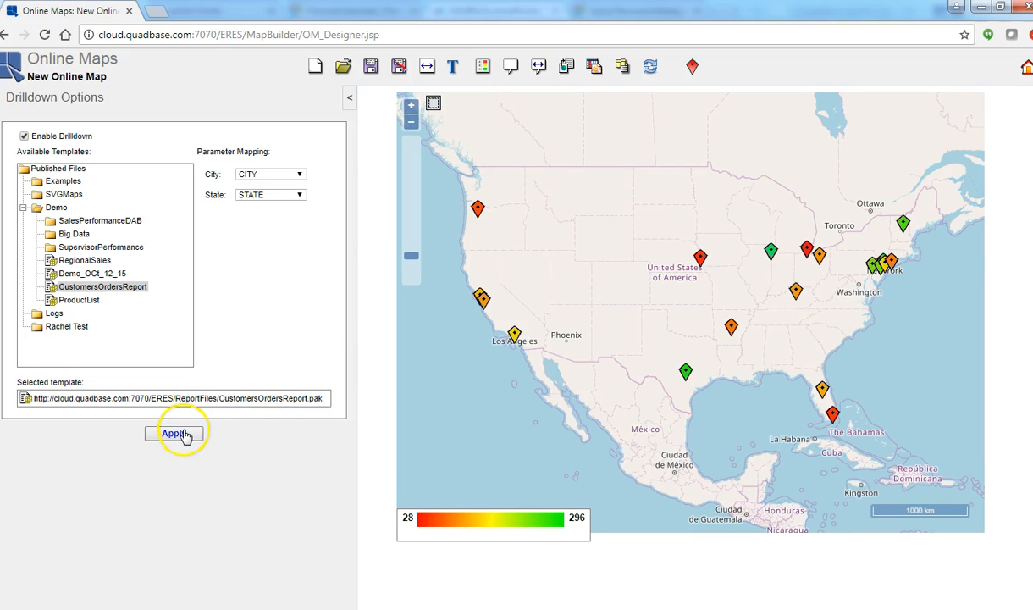
left_click(183, 434)
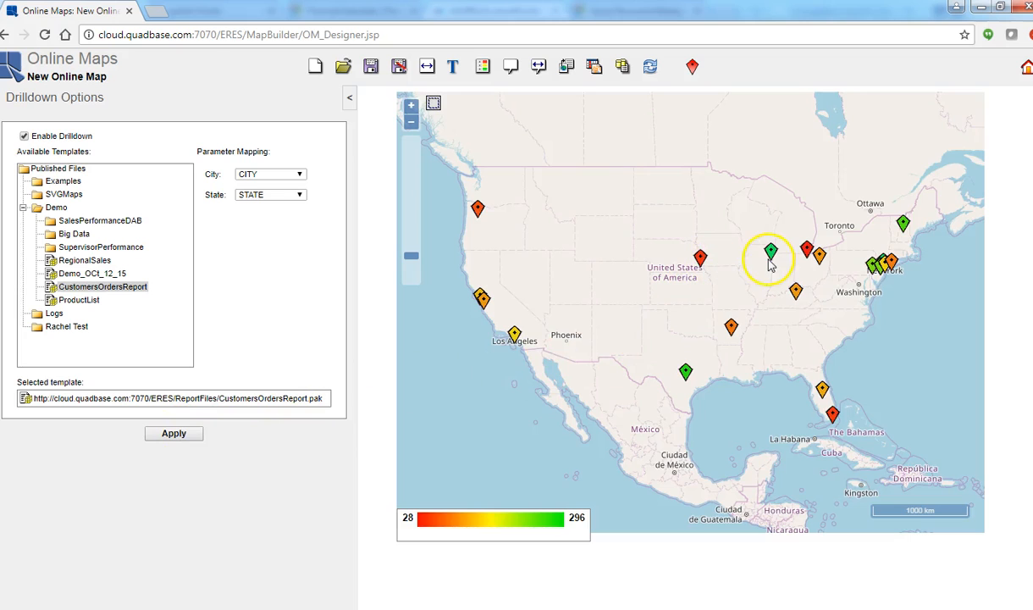
Test the drilldown from the Chicago marker by opening its sales report, and close the report and the chart tooltip.
left_click(771, 257)
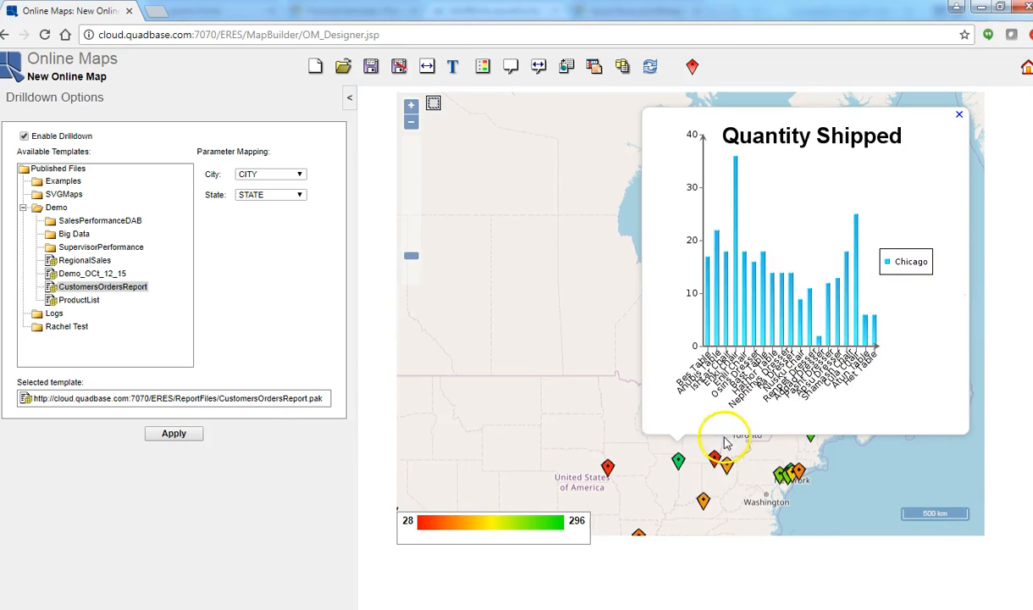
left_click(678, 464)
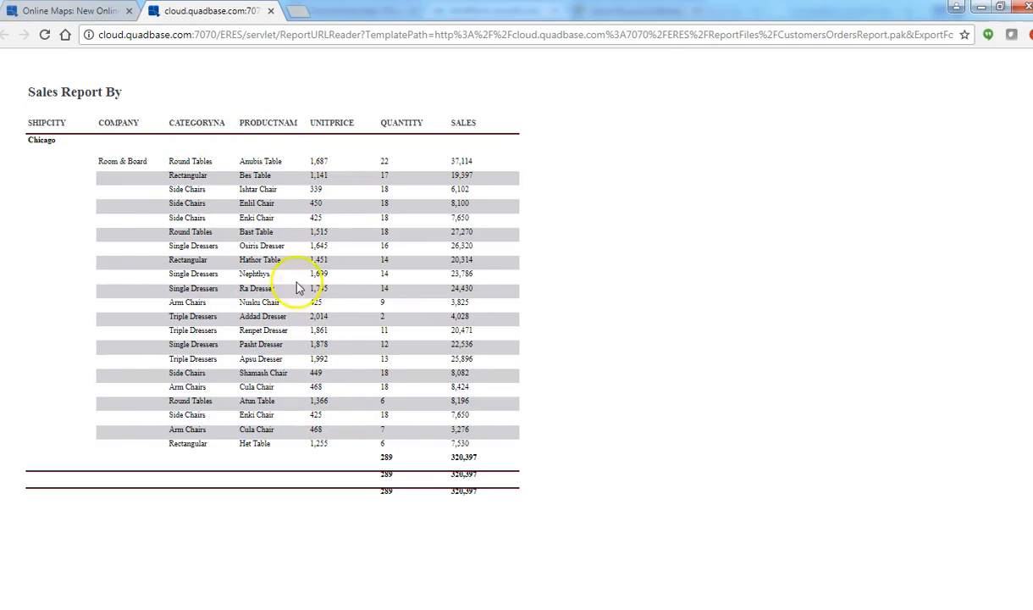
left_click(271, 12)
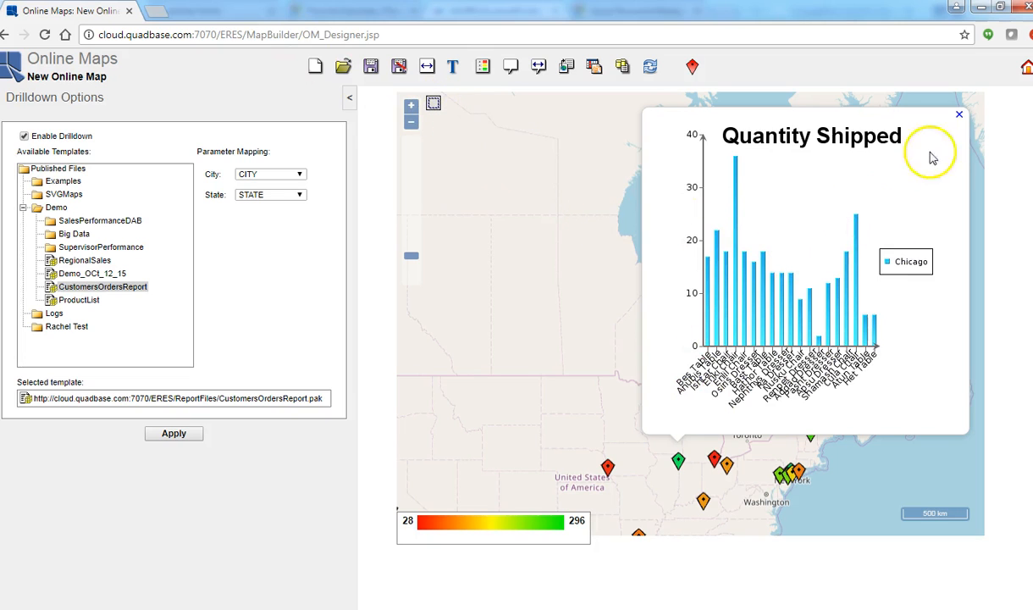
left_click(960, 117)
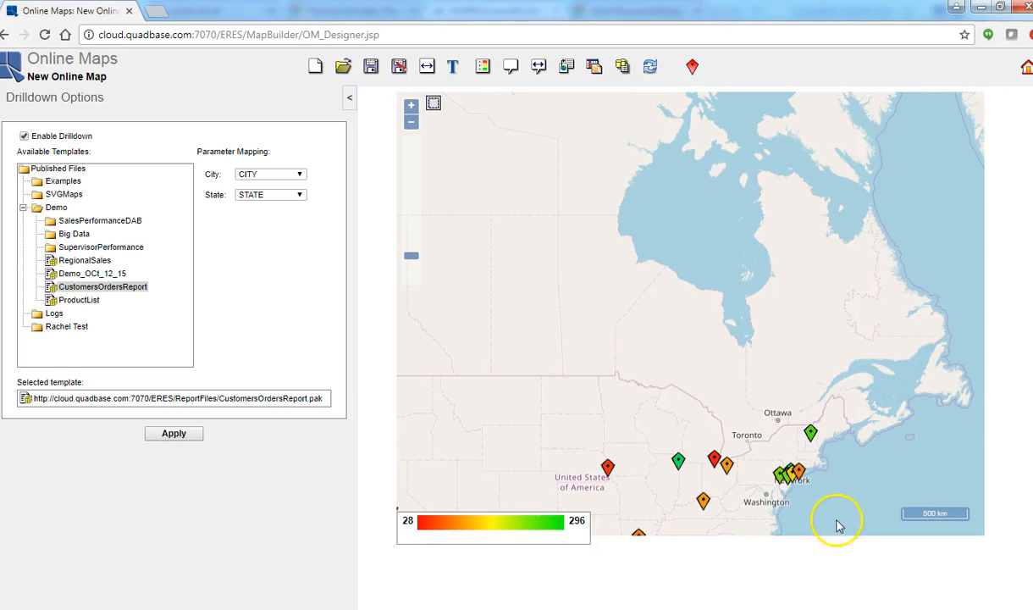
Show the Littleton tooltip and run a multivalue drilldown with a drawn circle around the markers from Omaha to the Northeast.
left_click(810, 434)
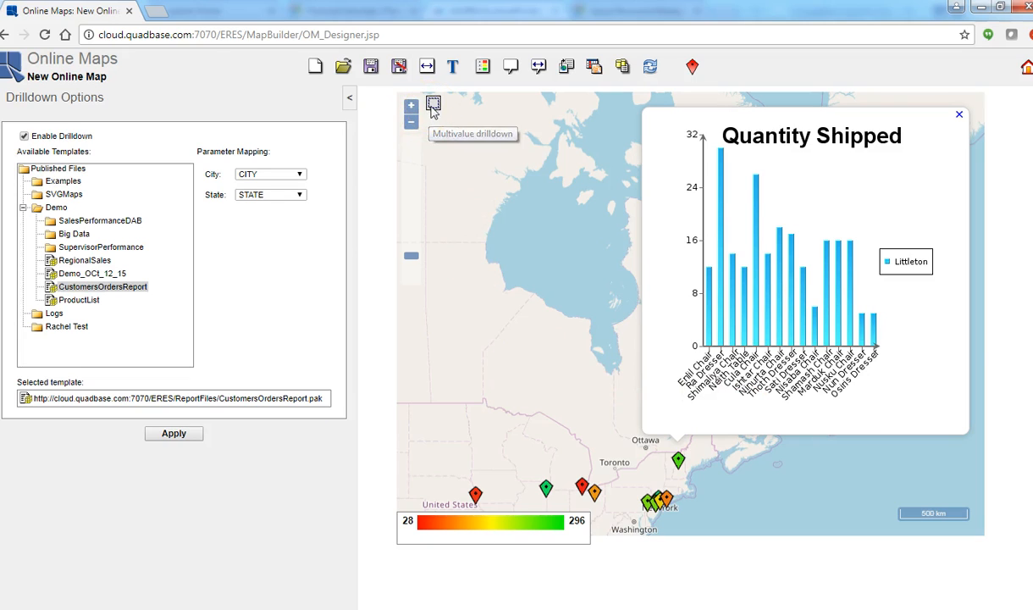
left_click(434, 106)
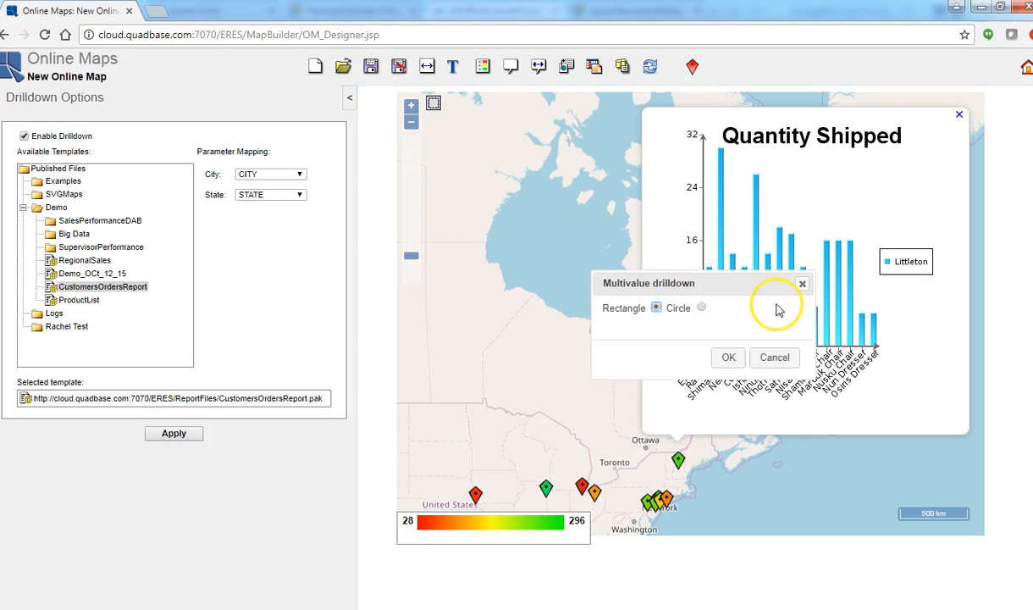
left_click(702, 310)
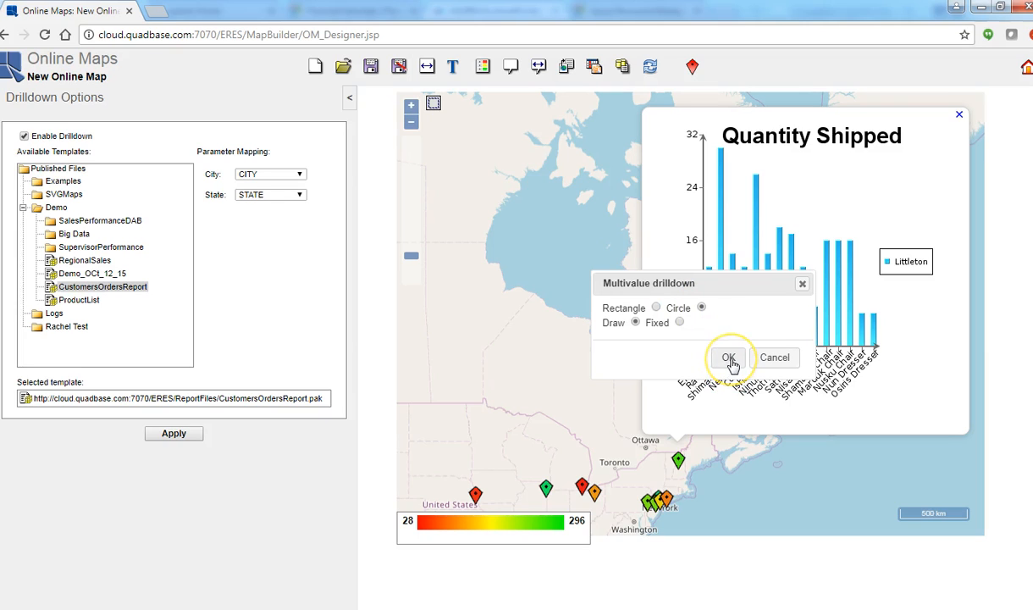
left_click(729, 358)
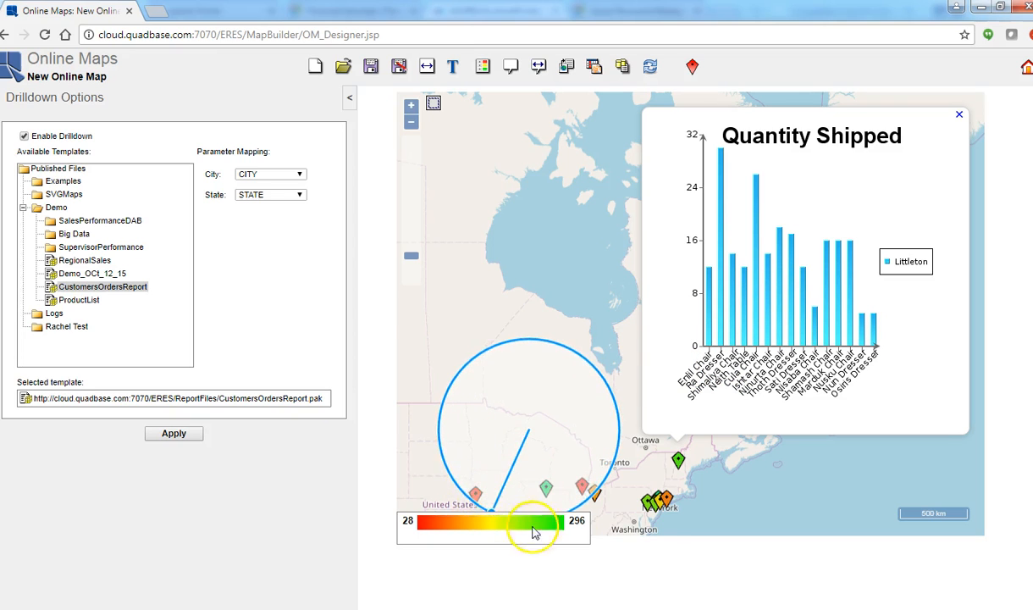
left_click(664, 515)
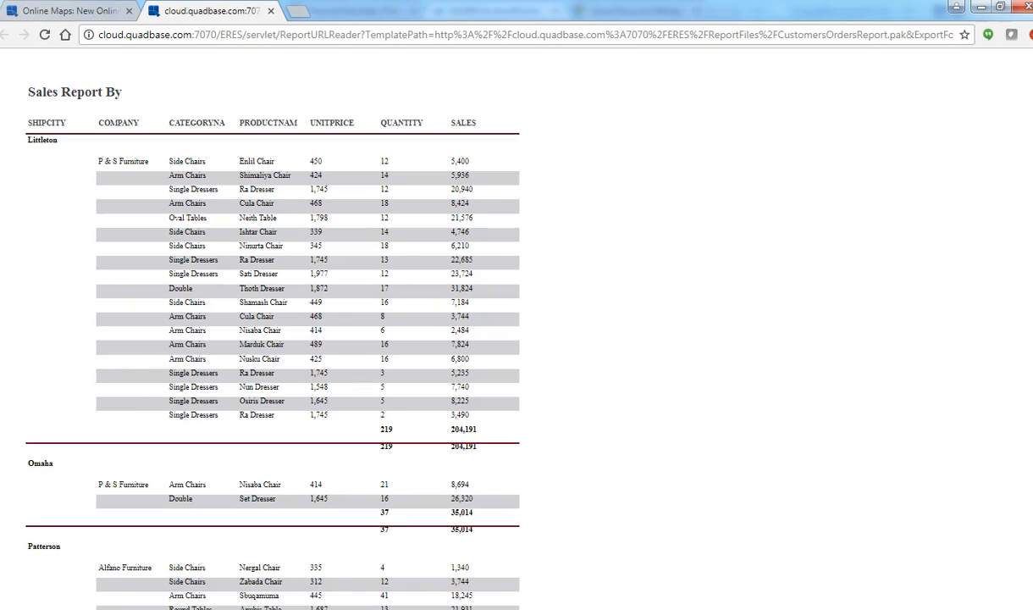
Look through the sales report for the circled cities from start to end, and close it.
scroll(271, 322, "down", 9)
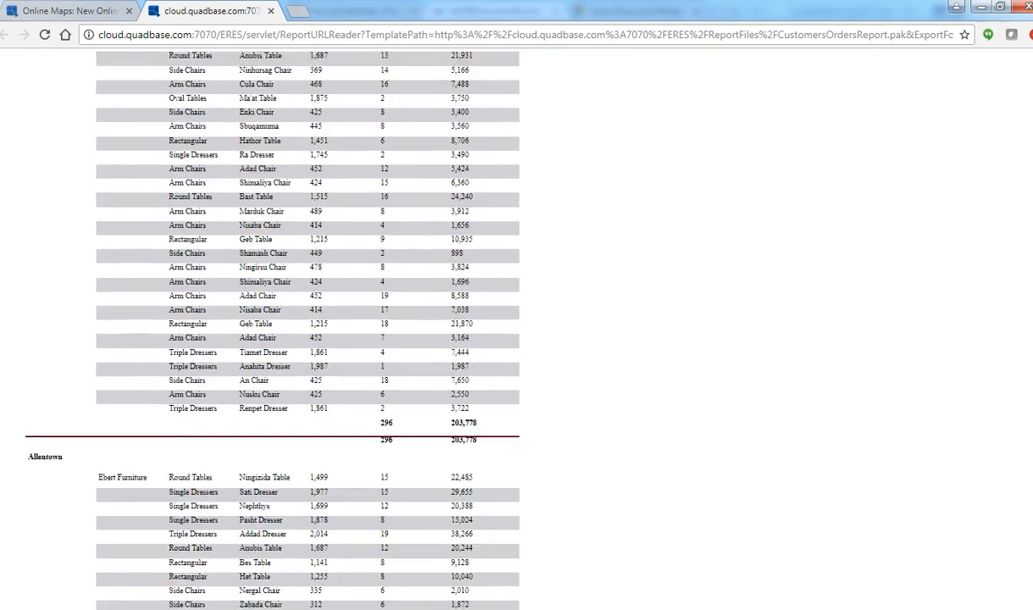
scroll(271, 321, "down", 11)
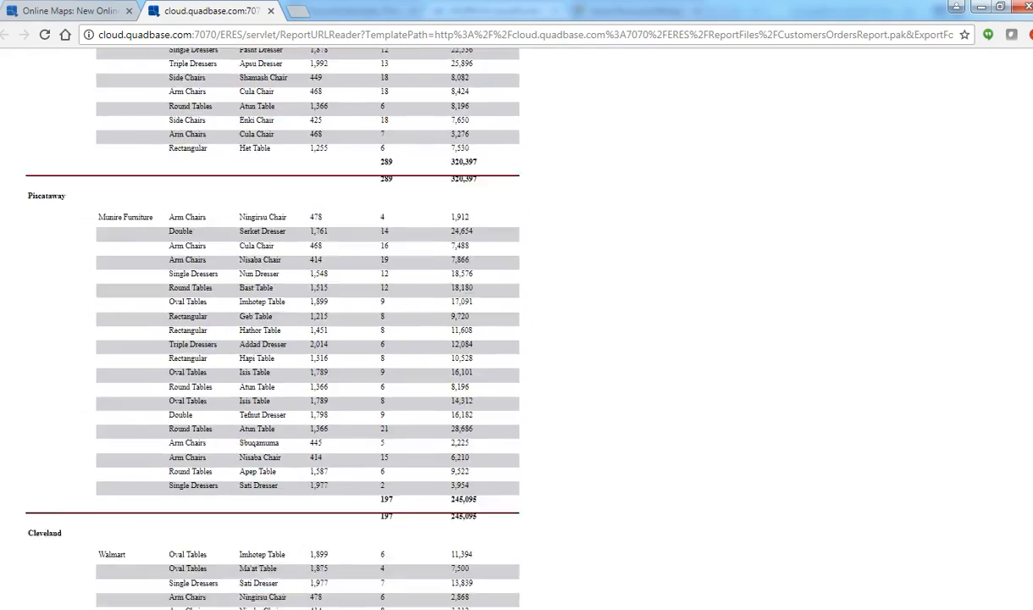
scroll(271, 322, "down", 10)
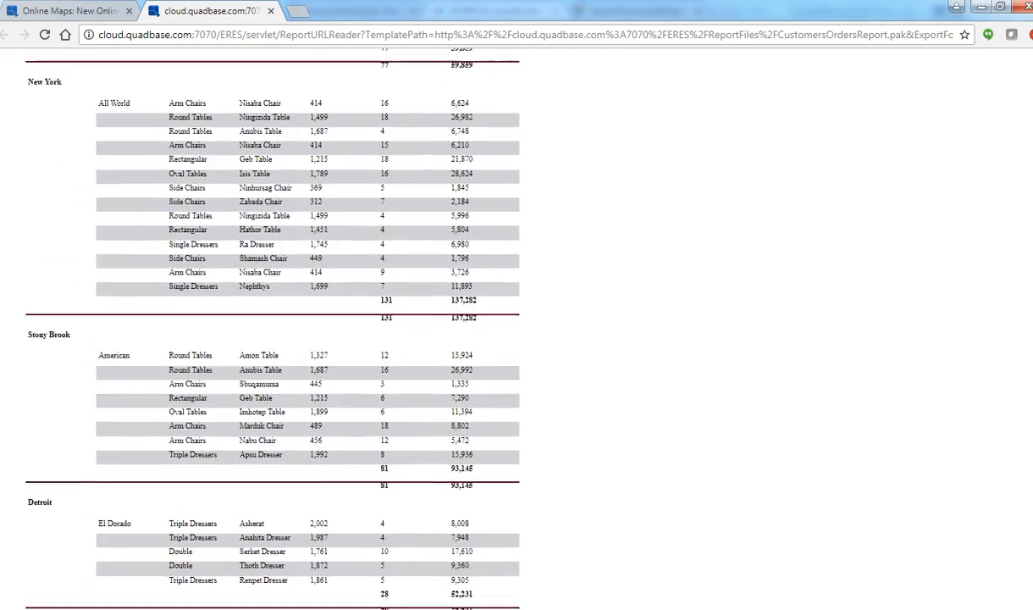
scroll(271, 322, "down", 1)
scroll(271, 321, "up", 20)
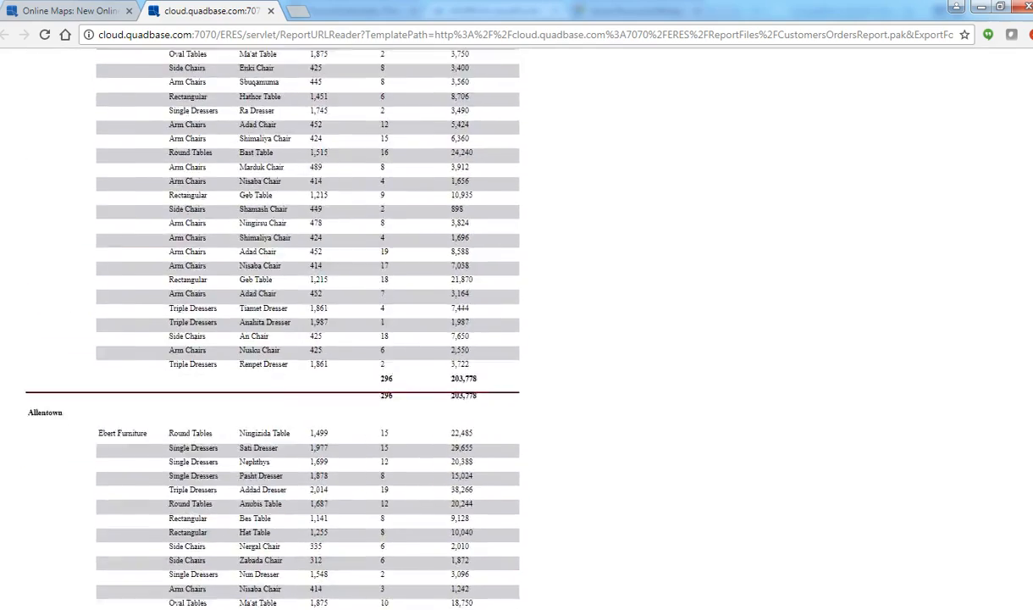
scroll(271, 322, "up", 1)
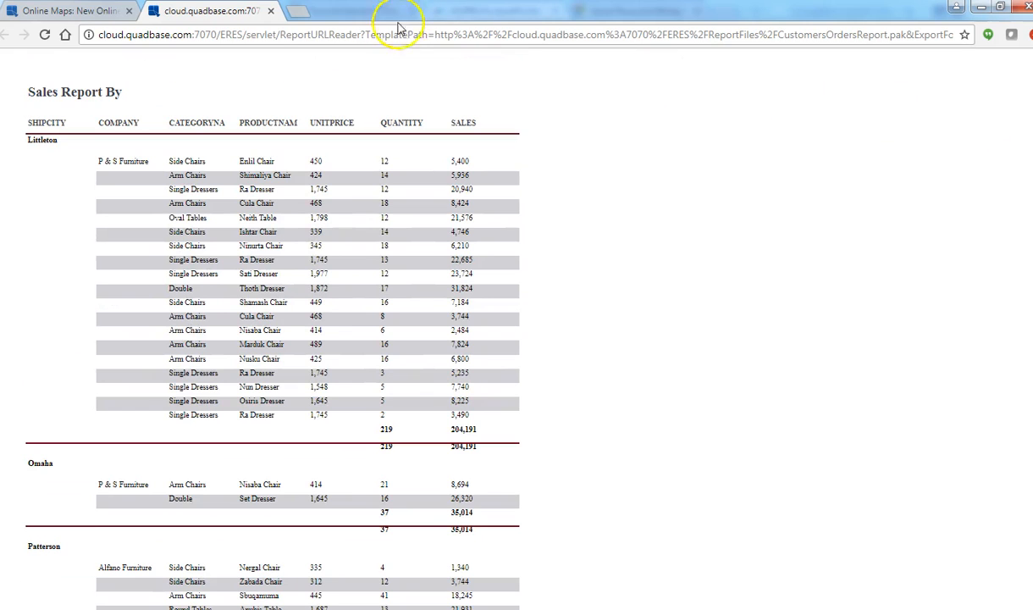
left_click(271, 11)
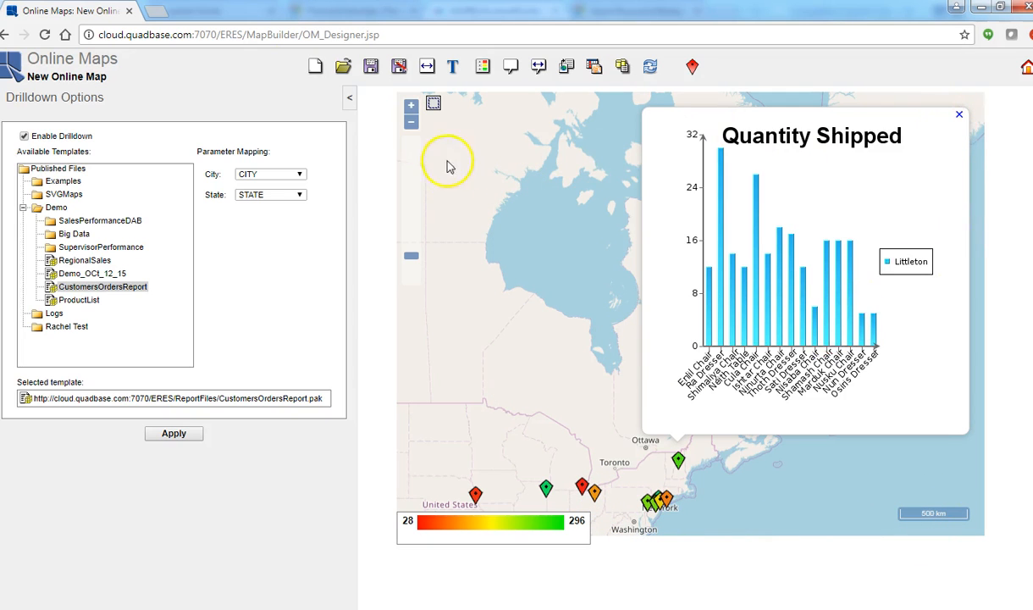
Run a multivalue drilldown with a fixed circle 1000 km in diameter centred on the Omaha marker, and close its report.
left_click(411, 122)
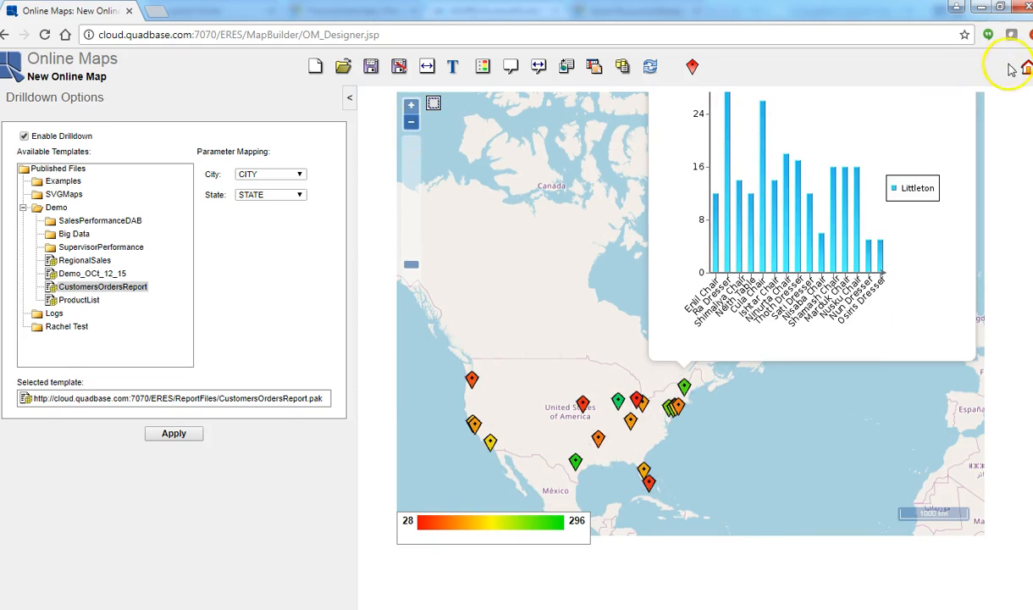
left_click(428, 108)
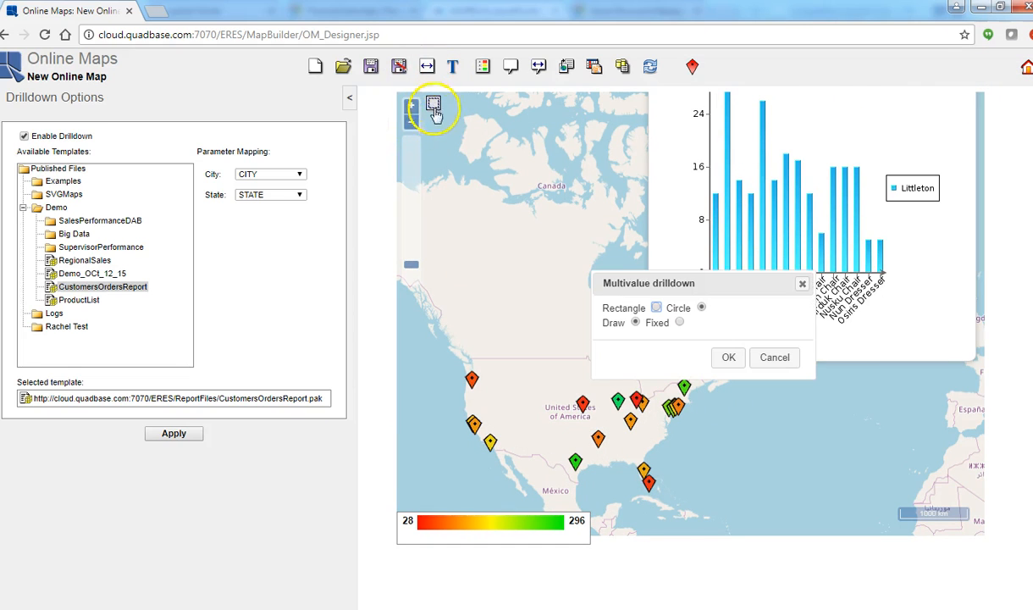
left_click(679, 324)
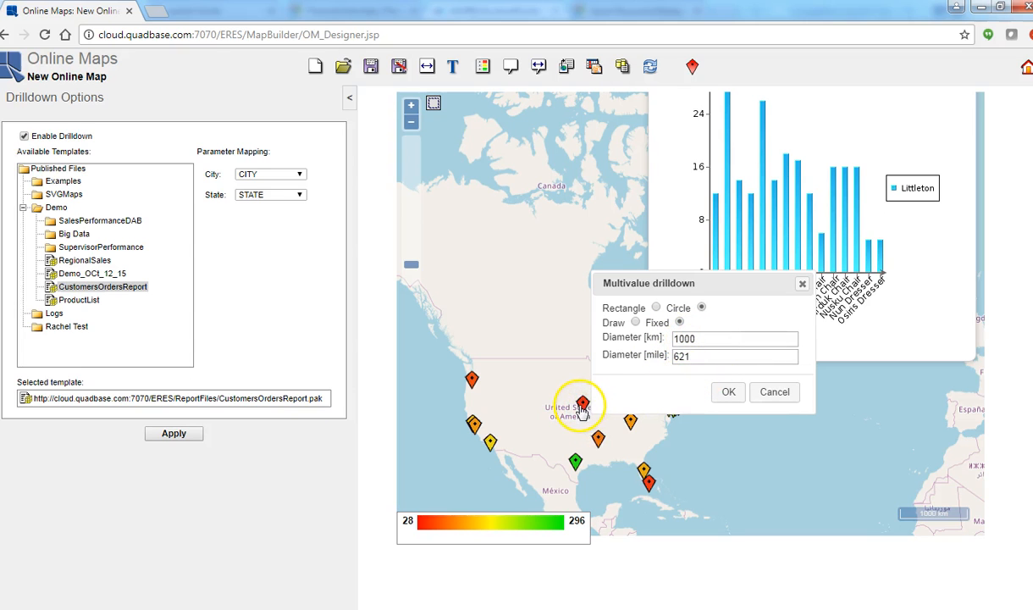
left_click(725, 392)
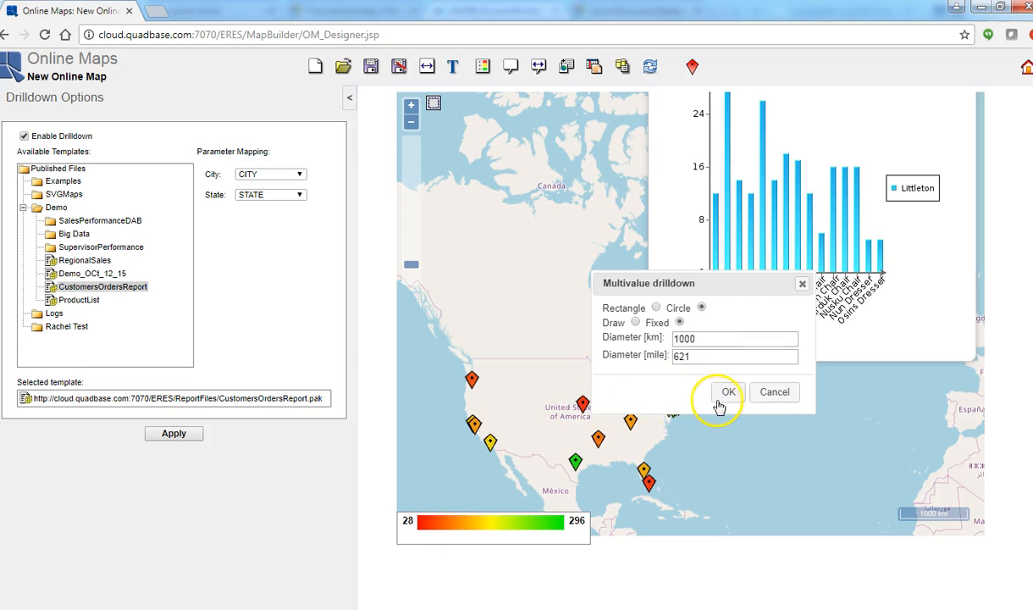
left_click(584, 407)
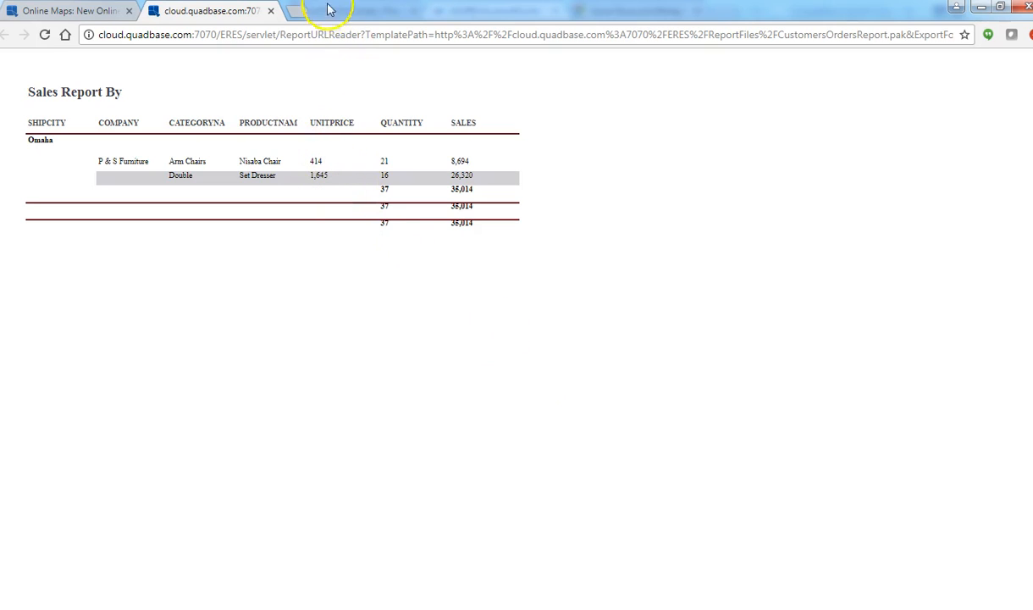
left_click(270, 11)
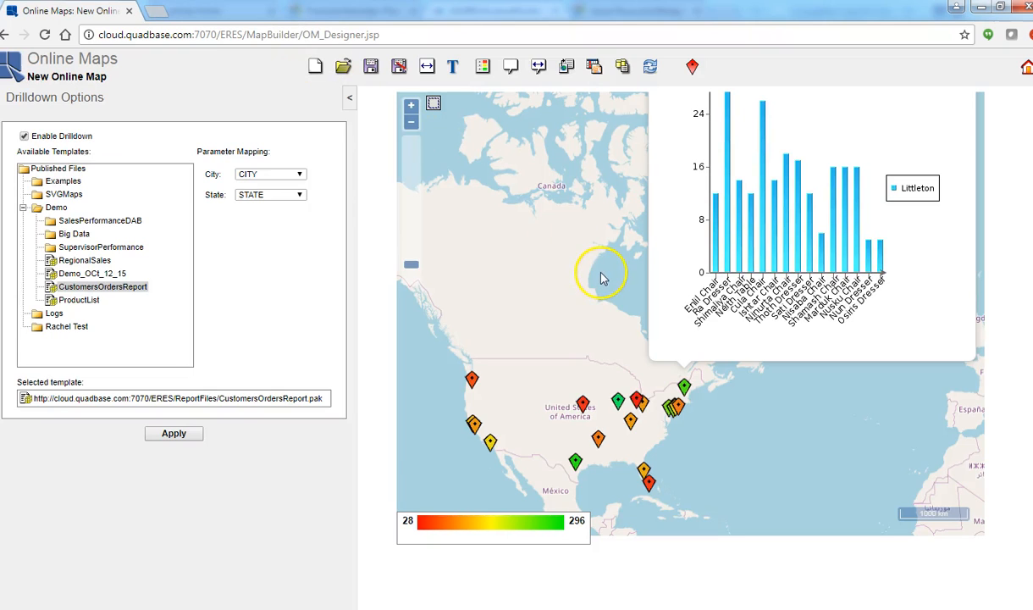
Run a multivalue drilldown with a rectangle drawn around the West Coast markers from Portland to Los Angeles.
left_click(432, 103)
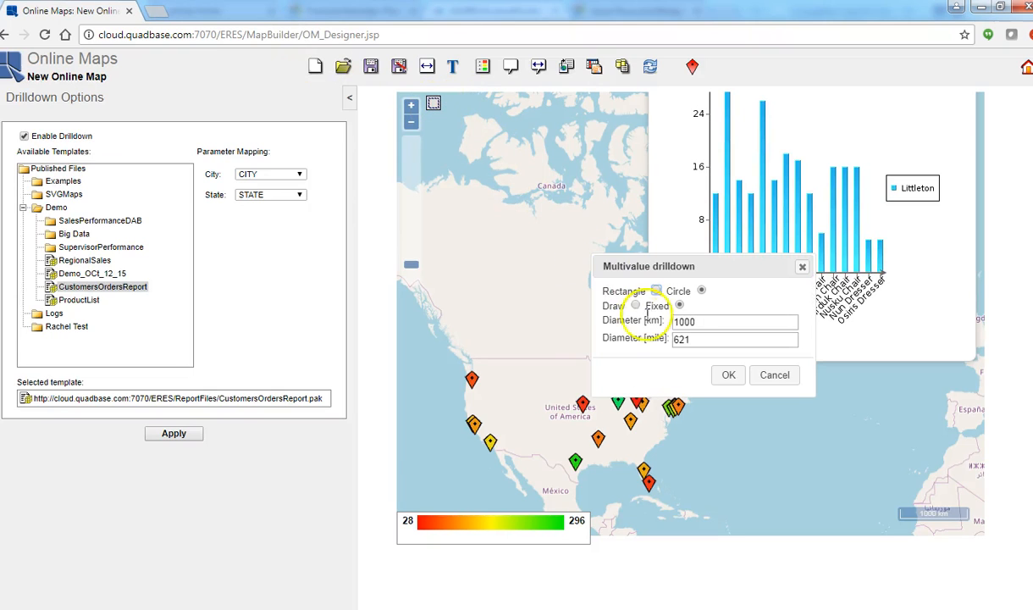
left_click(656, 292)
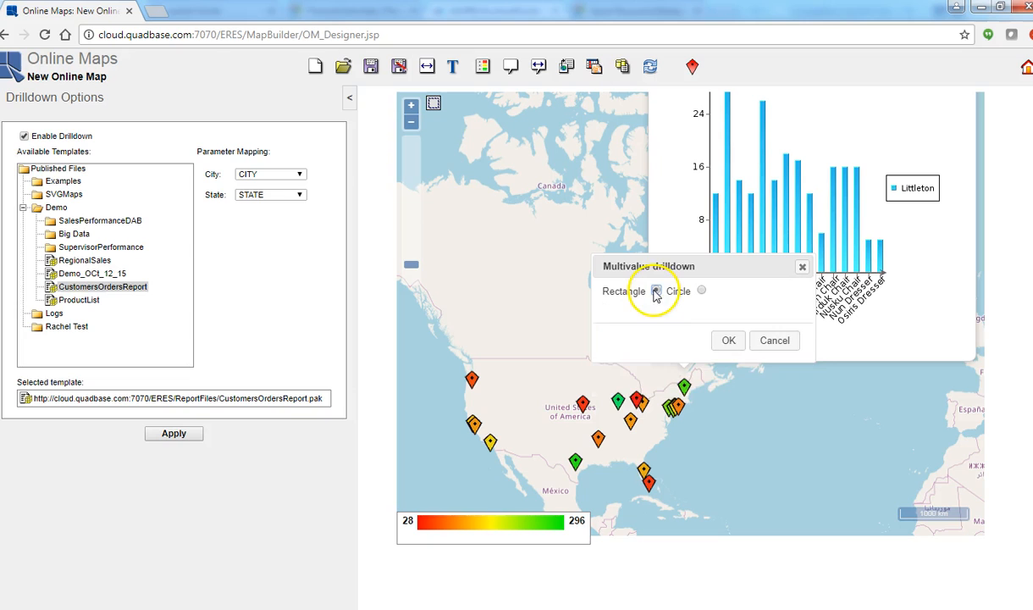
left_click(728, 340)
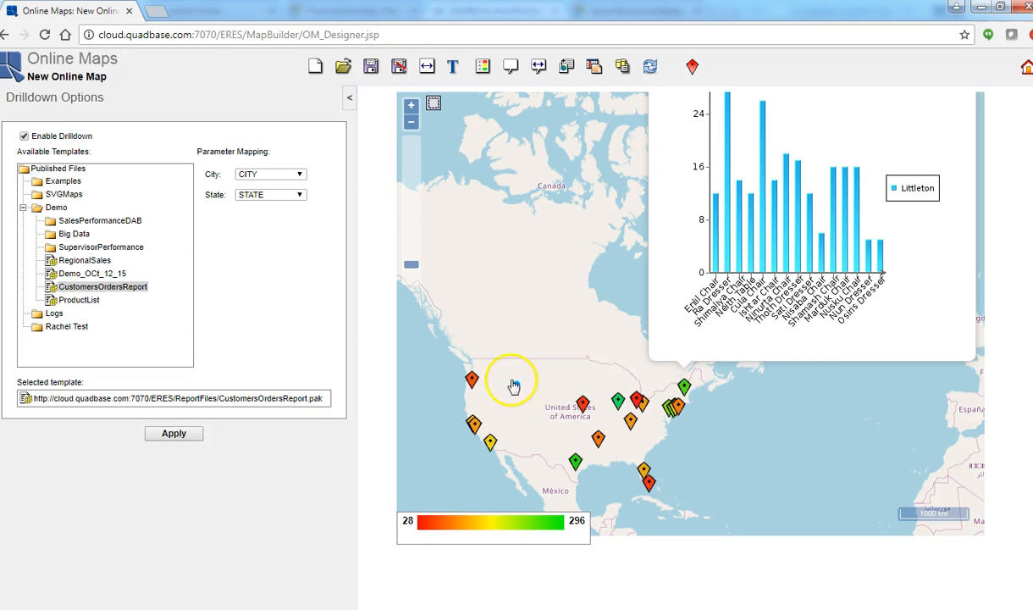
left_click_drag(446, 356, 518, 459)
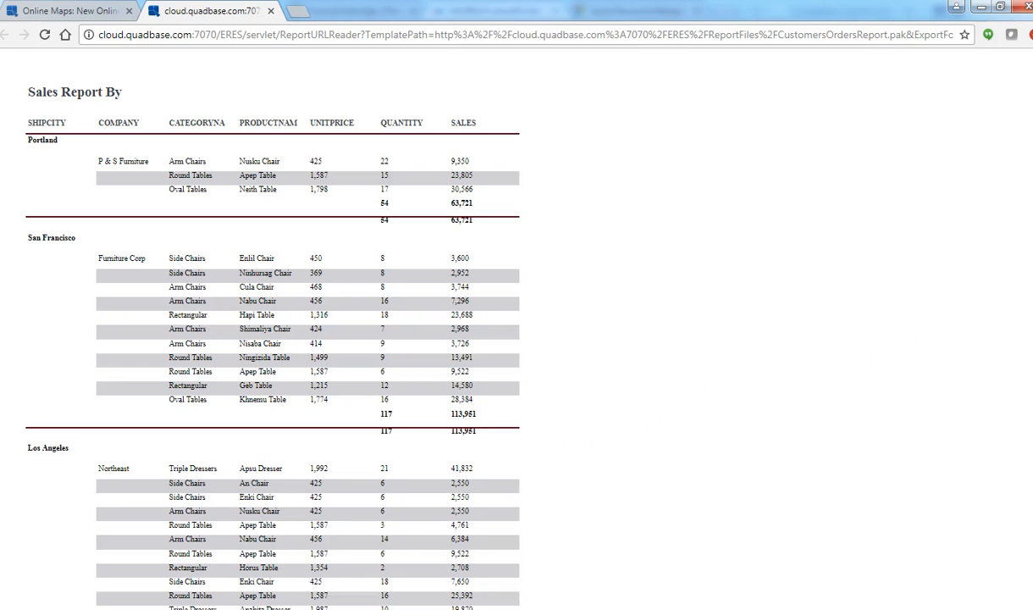
Look through the sales report for the West Coast cities and close it.
scroll(271, 338, "down", 3)
scroll(271, 338, "up", 3)
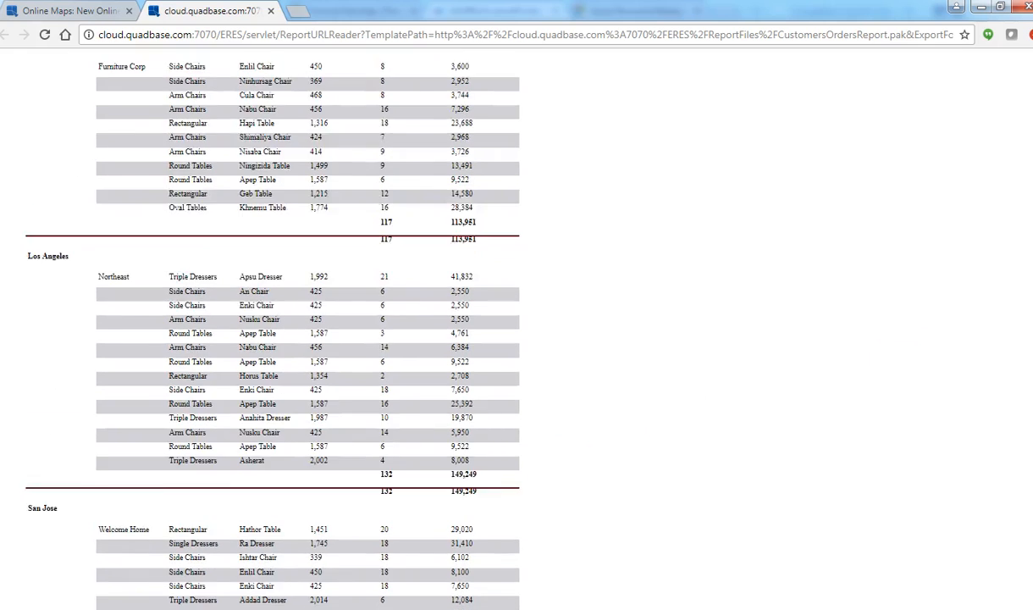
scroll(271, 338, "down", 3)
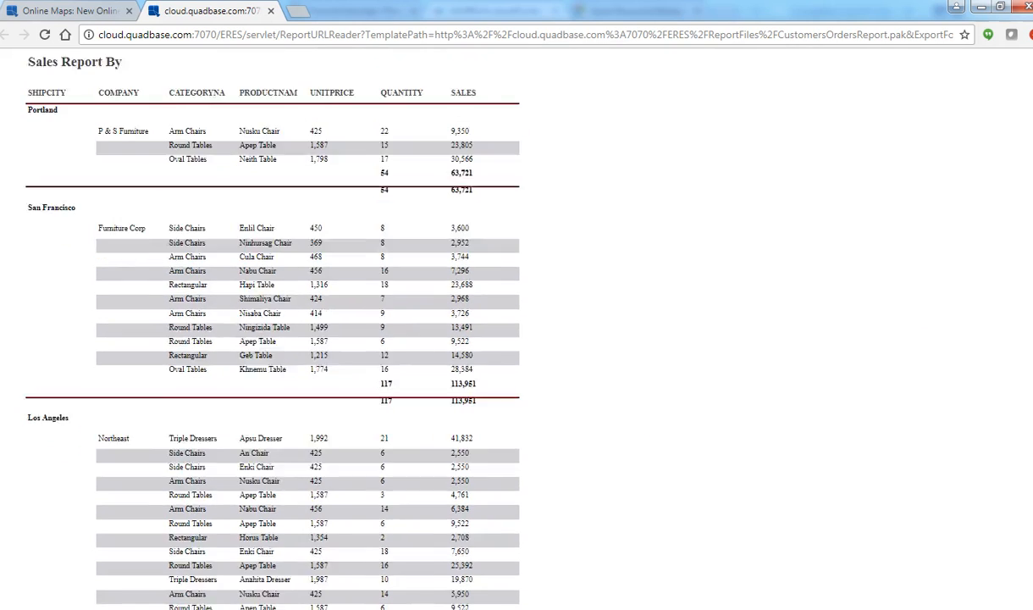
scroll(271, 339, "up", 3)
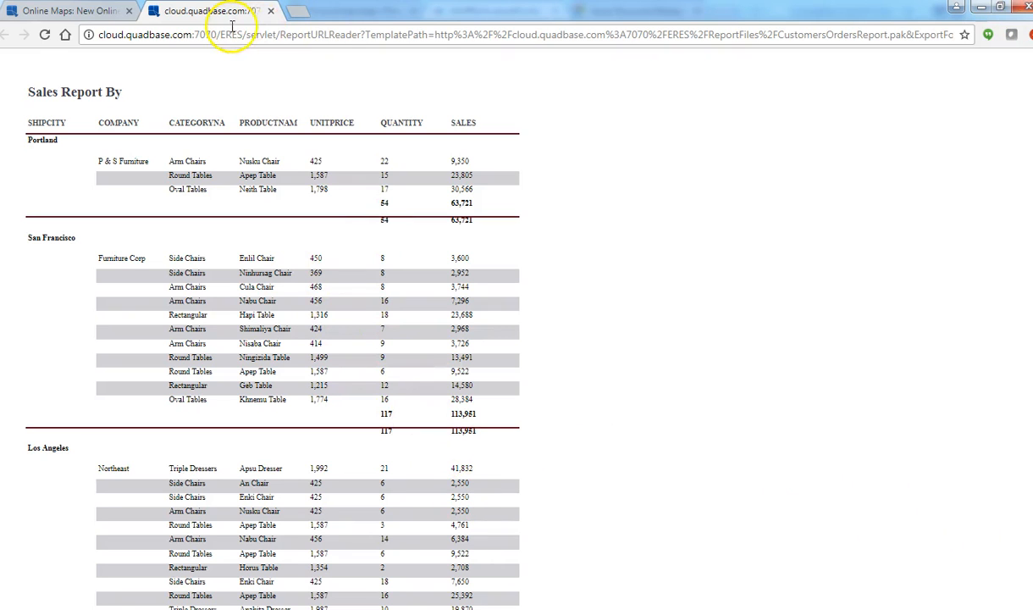
left_click(271, 11)
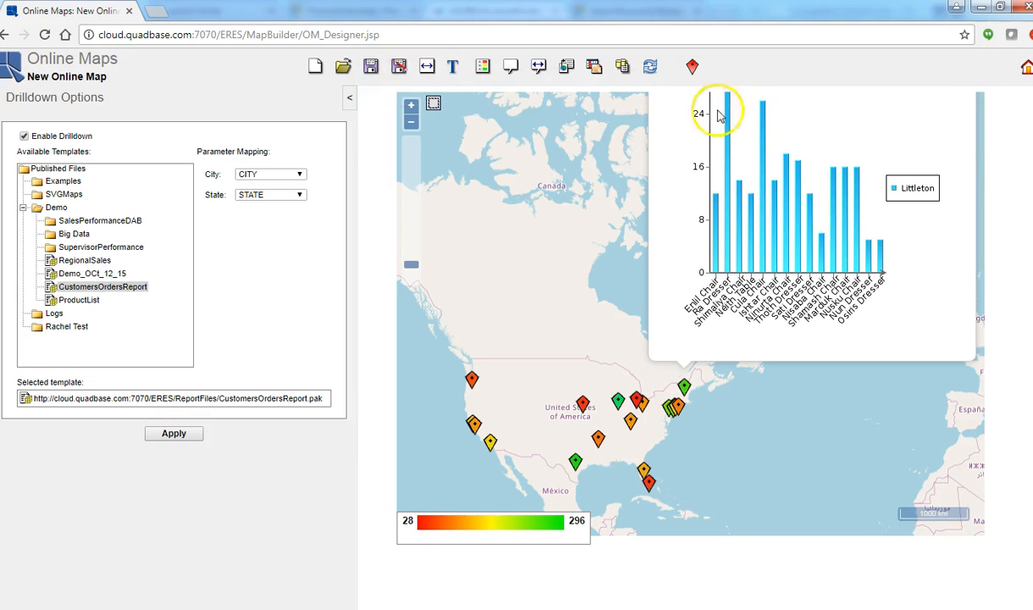
Save the map as SalesByCity in the Demo folder and dismiss the save message.
left_click(371, 72)
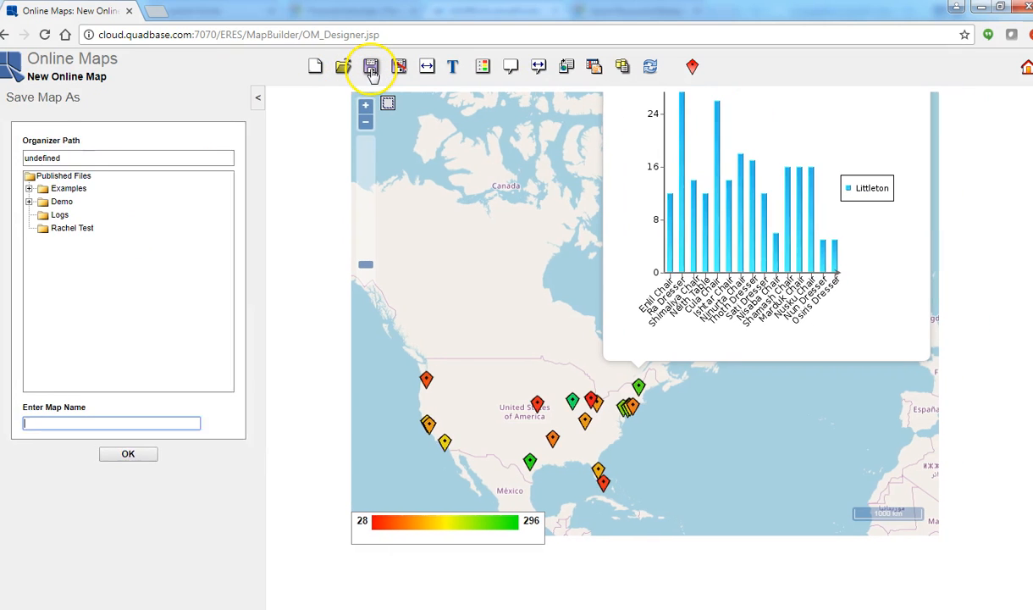
left_click(23, 202)
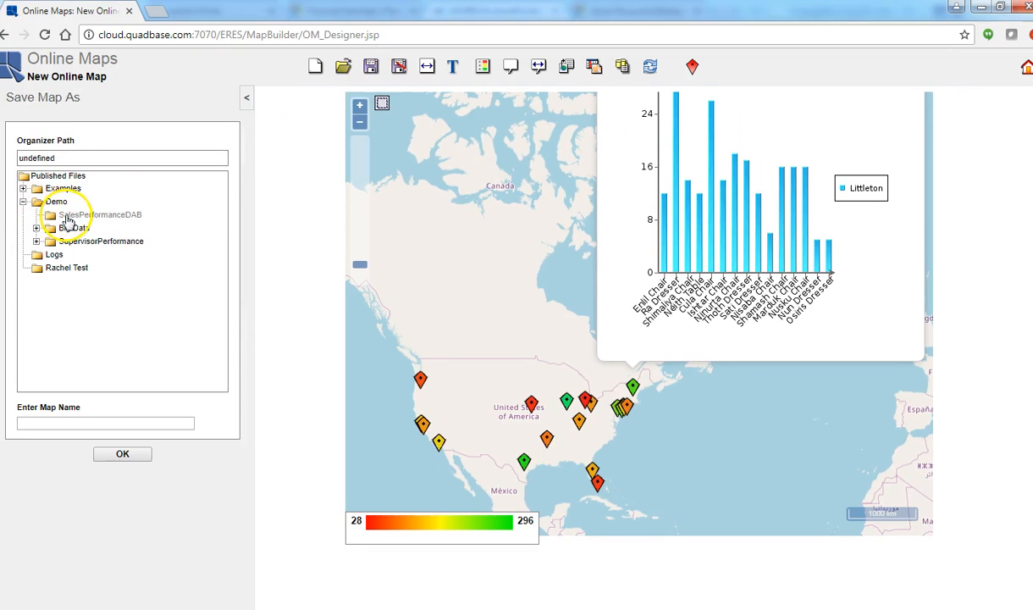
left_click(56, 202)
left_click(100, 420)
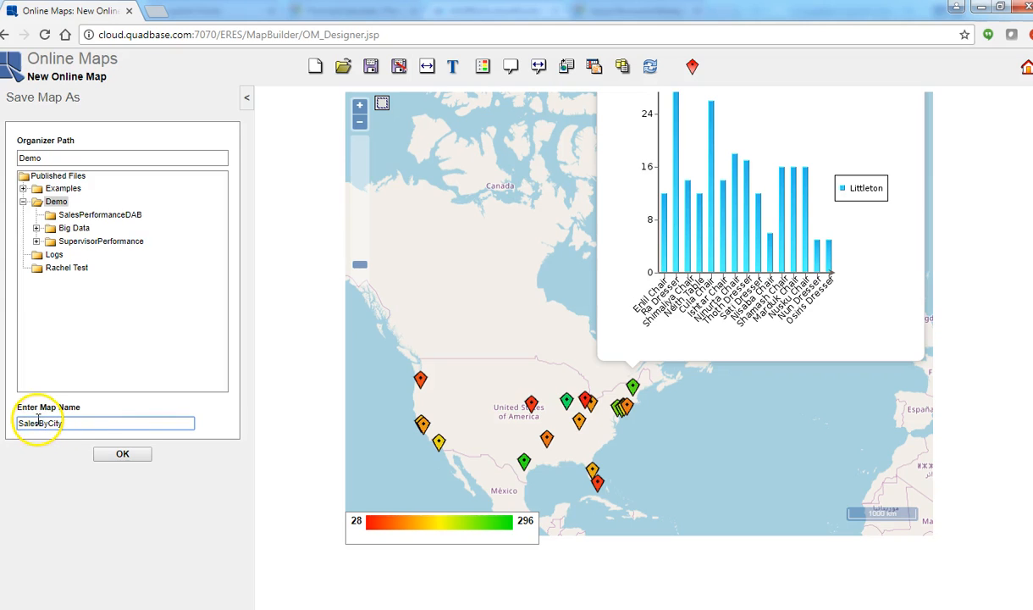
left_click_drag(37, 423, 17, 422)
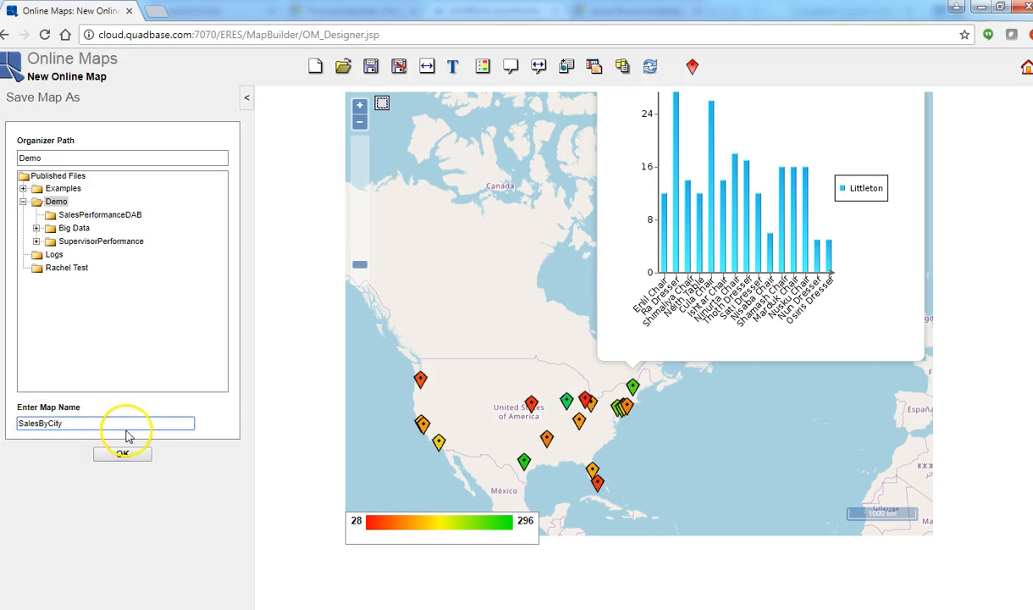
left_click(134, 461)
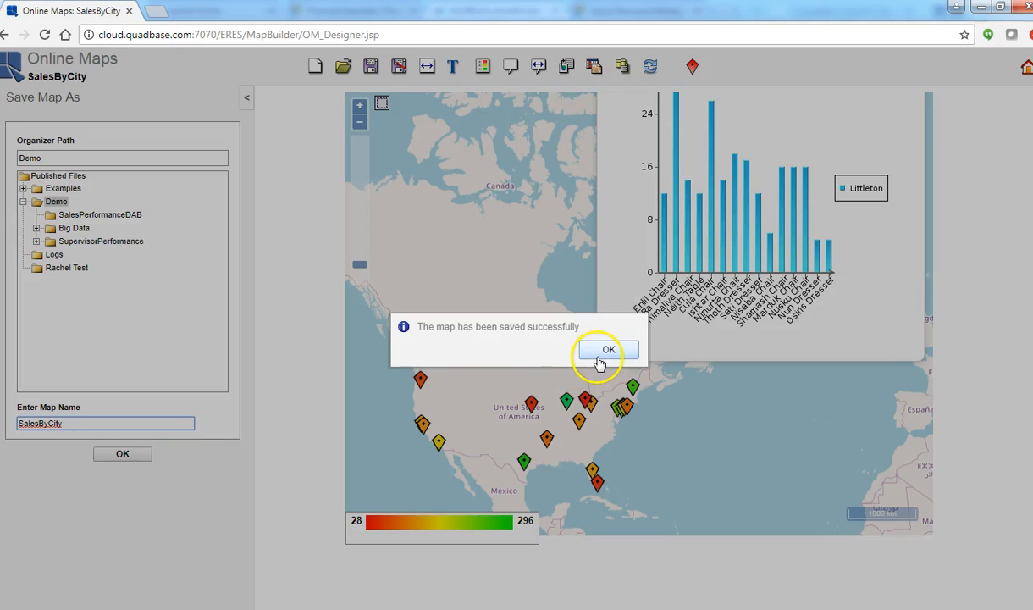
left_click(601, 357)
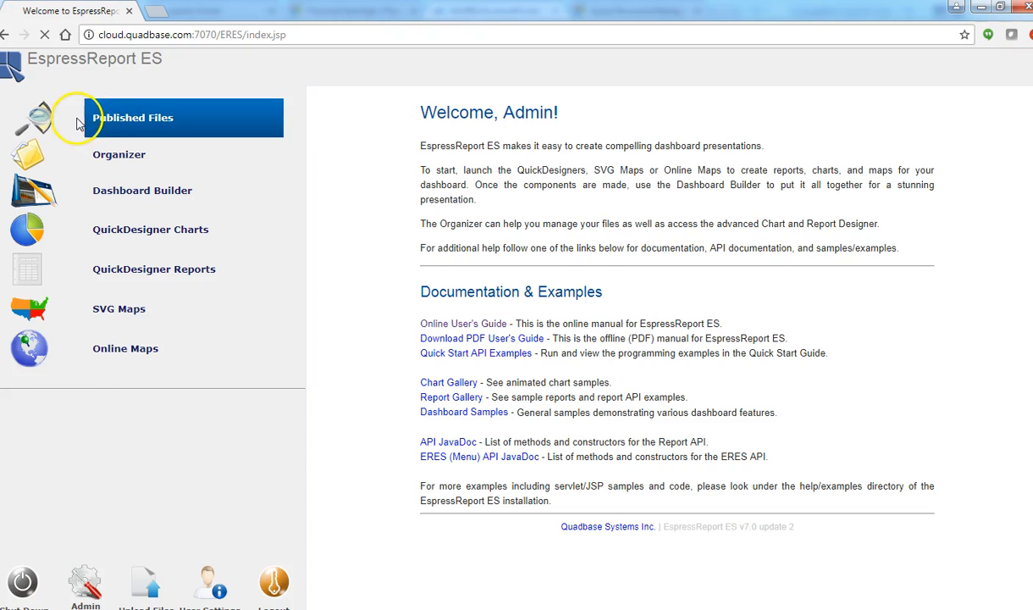
Open the SalesByCity map from the Demo folder of Published Files and collapse the file list.
left_click(76, 123)
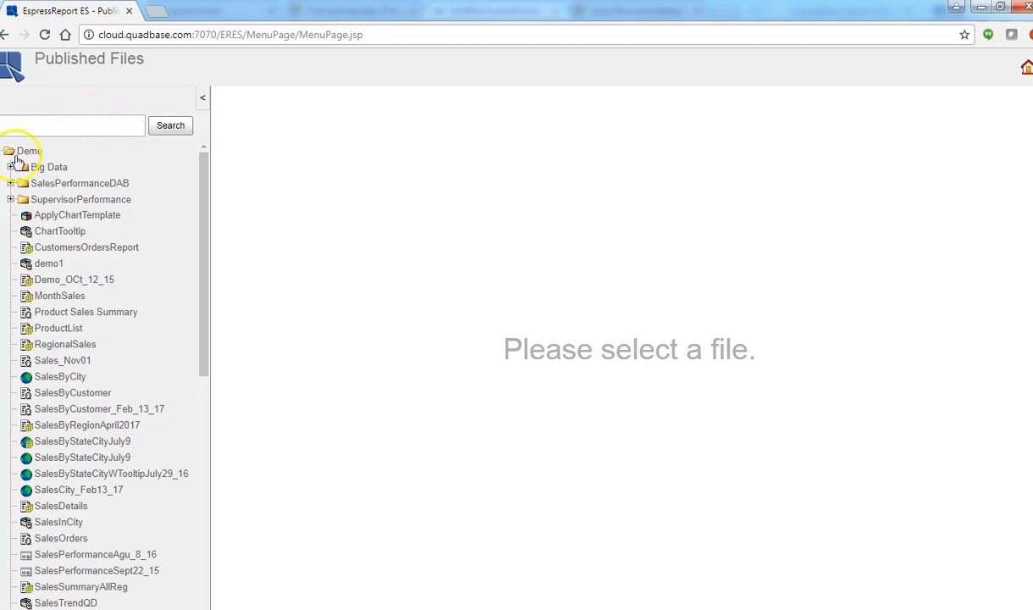
left_click(73, 378)
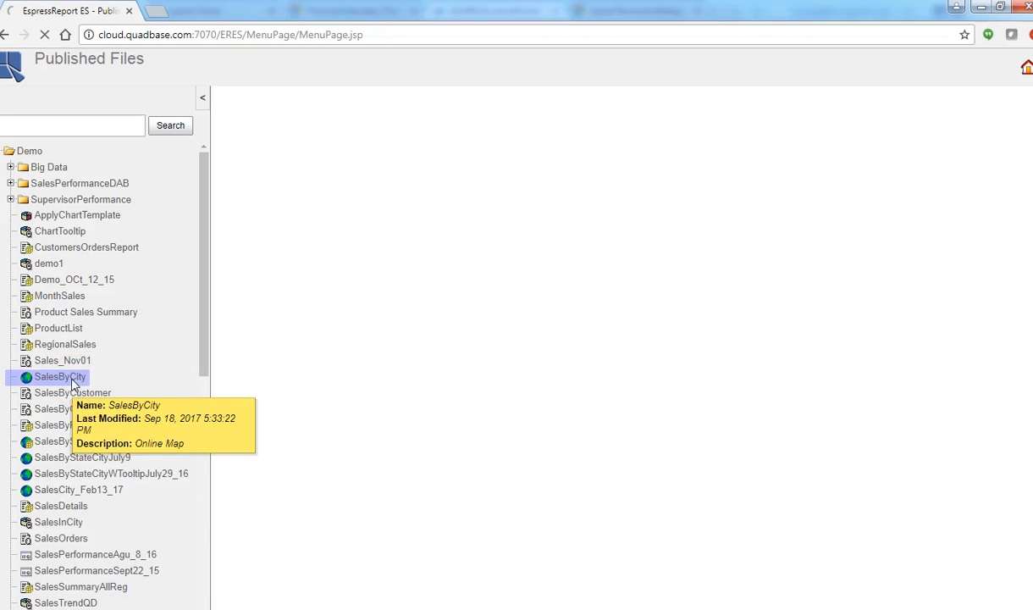
left_click(204, 102)
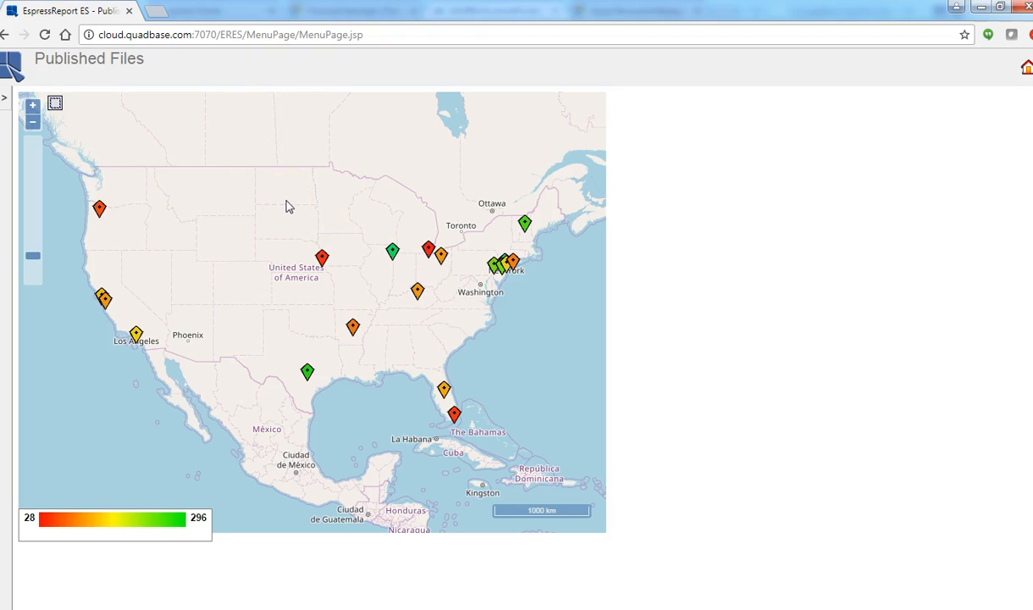
Show the Littleton chart tooltip on the published map, drill down from the Chicago marker, and close its report.
left_click(524, 222)
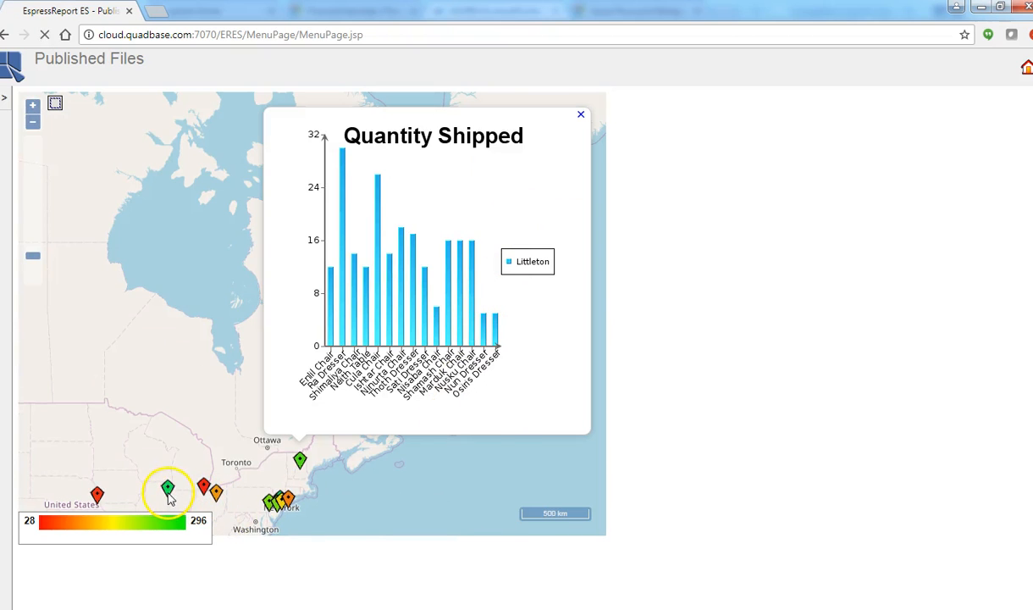
left_click(168, 490)
left_click(167, 496)
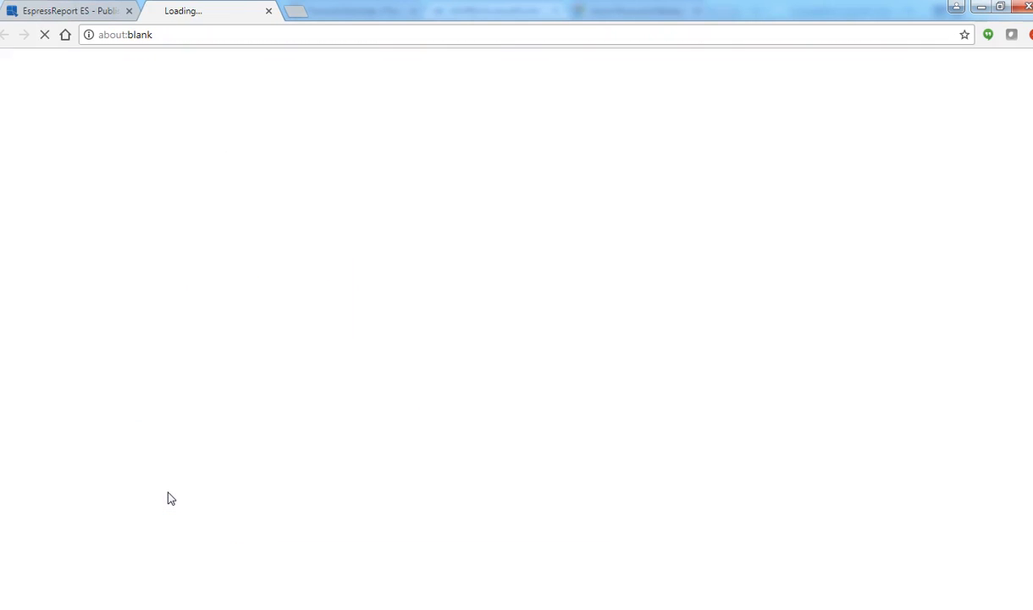
left_click(271, 11)
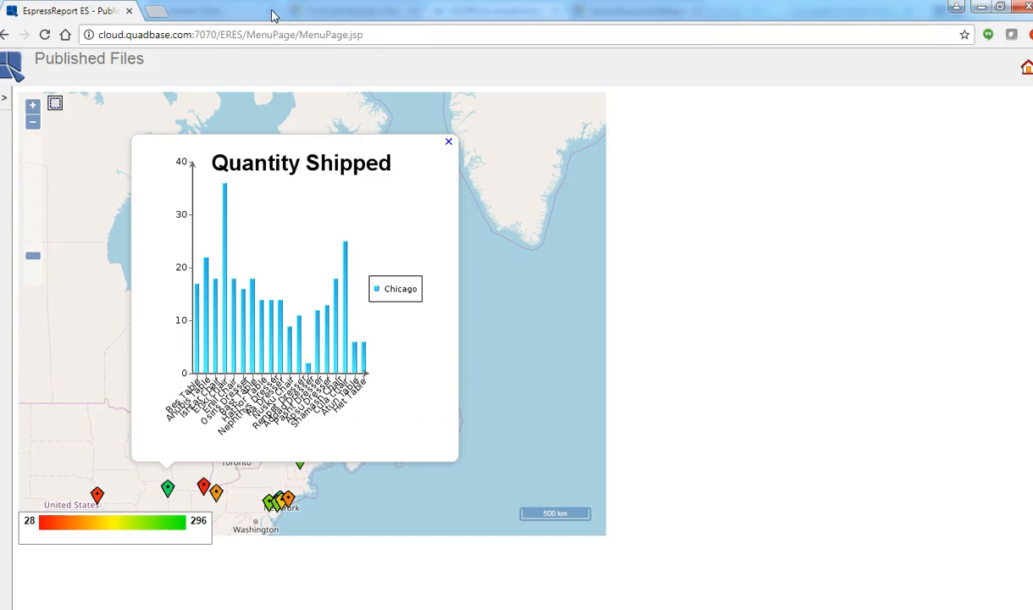